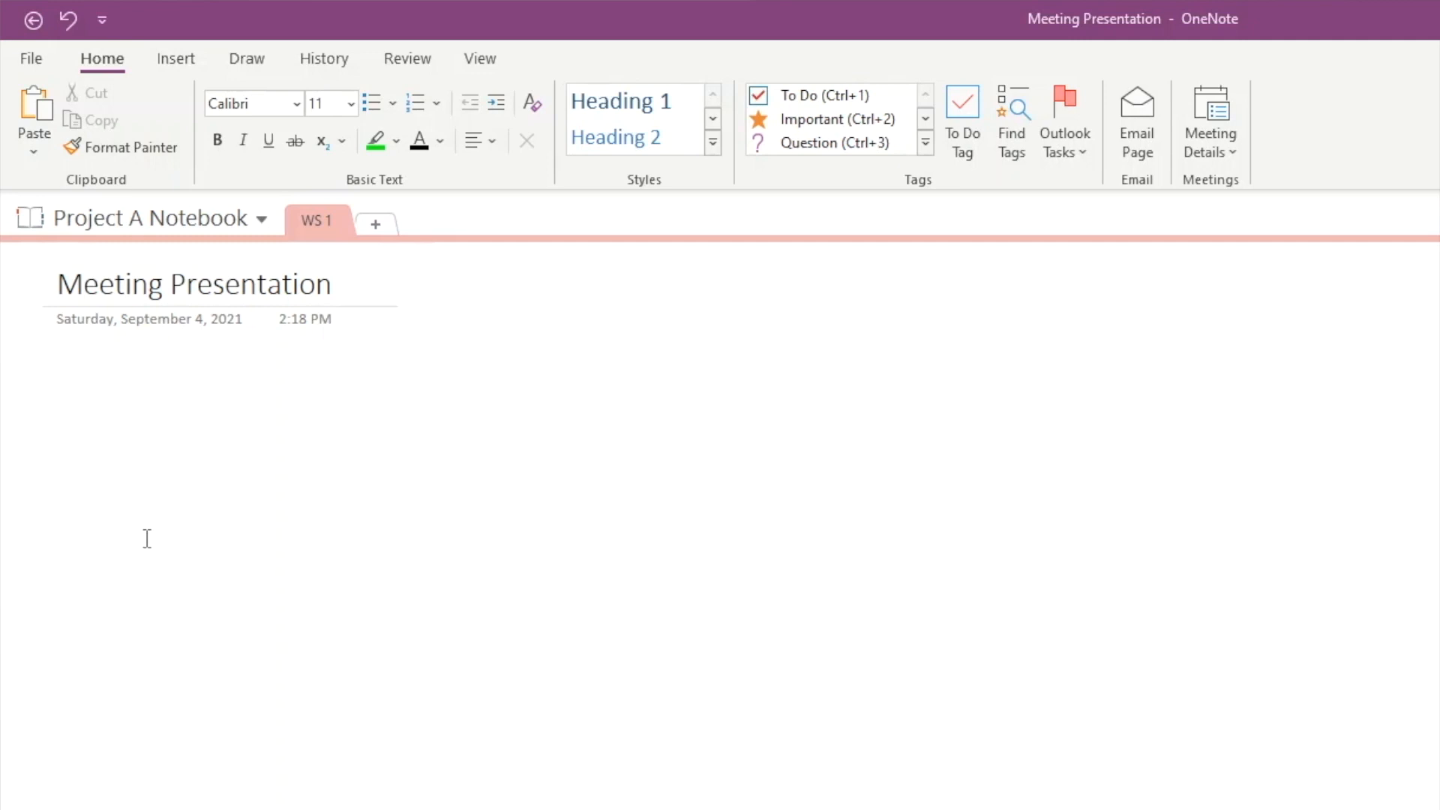
Insert a file printout of My Presentation example 2021-09-04 from the Downloads folder onto the Meeting Presentation page
{"action": "left_click", "coordinate": [175, 60]}
{"action": "left_click", "coordinate": [169, 110]}
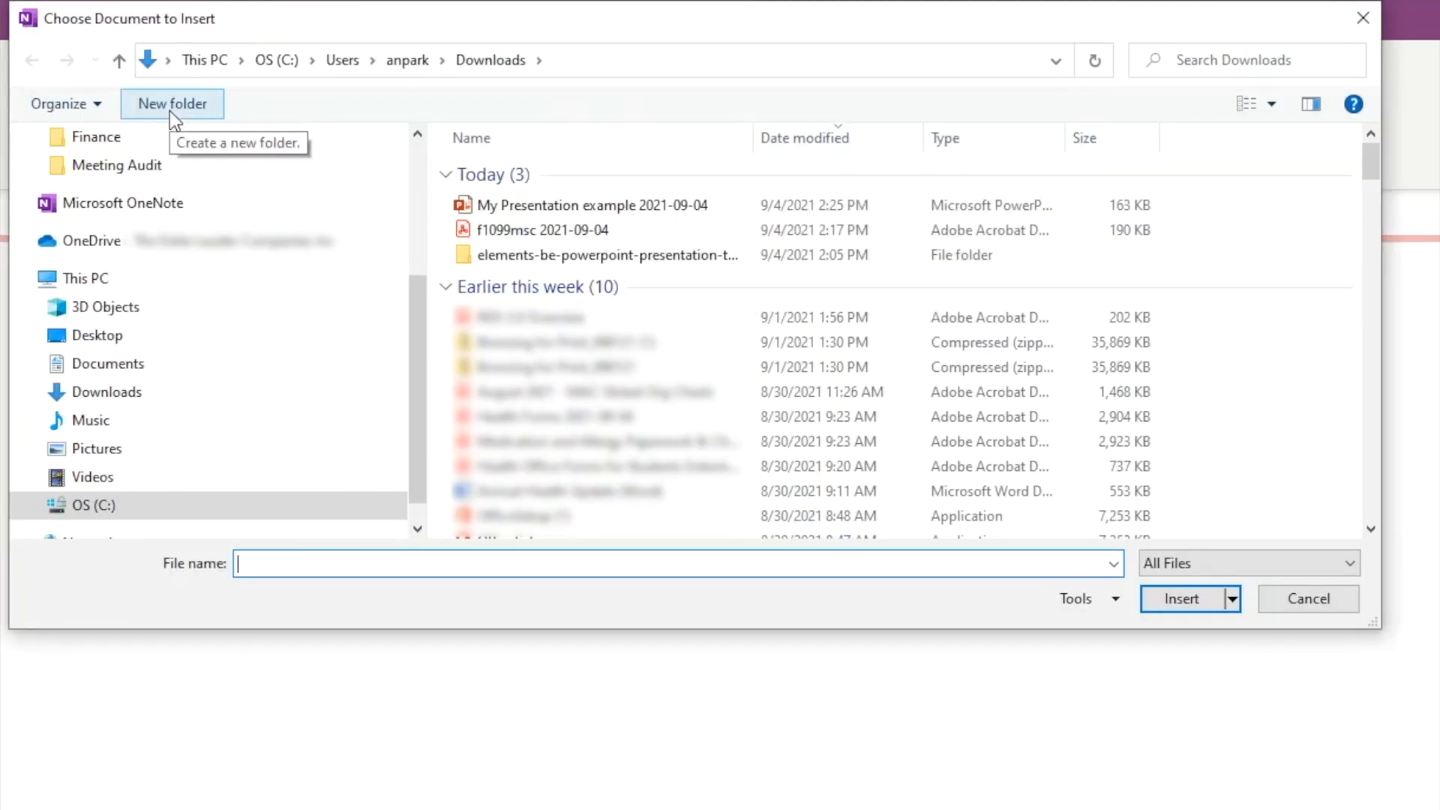
{"action": "left_click", "coordinate": [464, 205]}
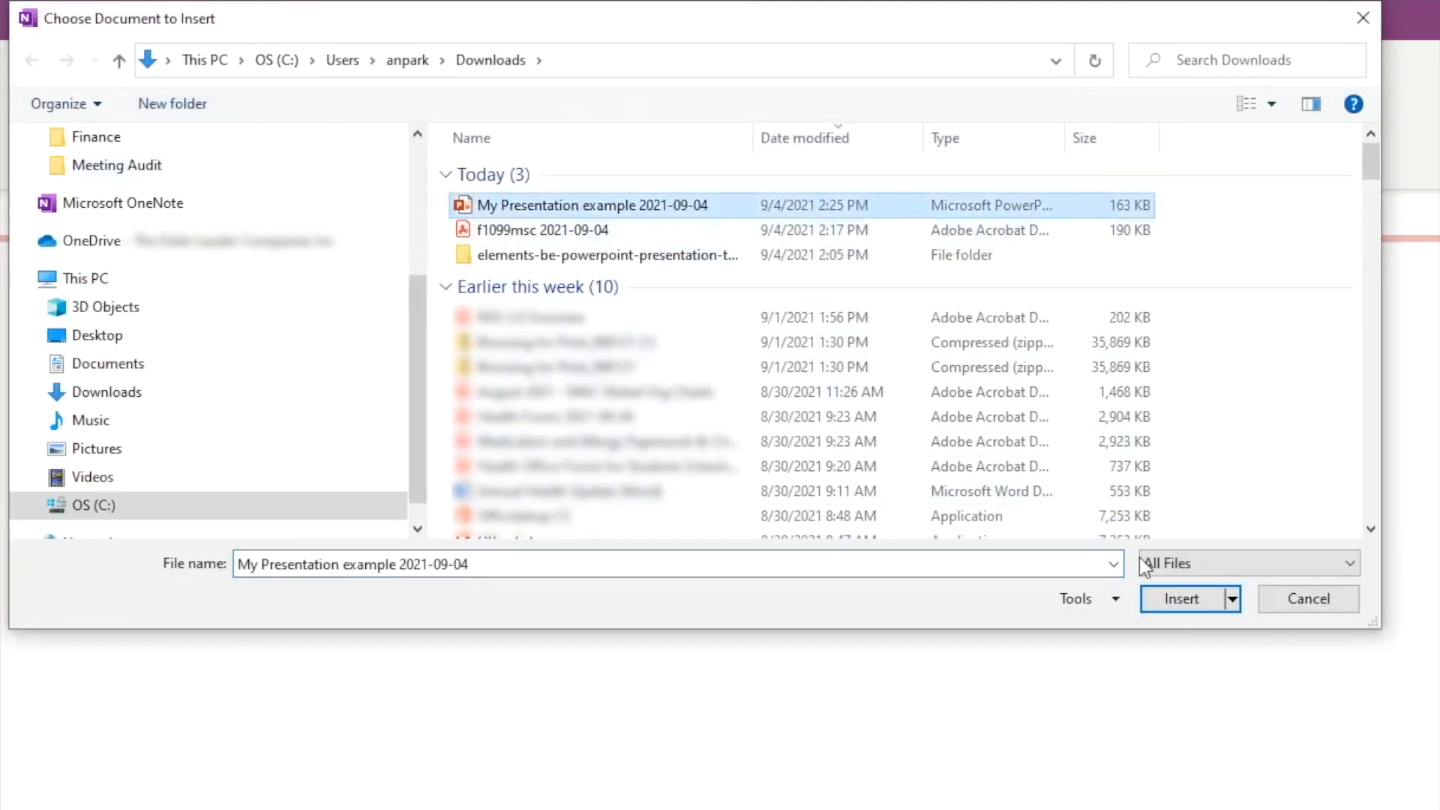
{"action": "left_click", "coordinate": [1172, 605]}
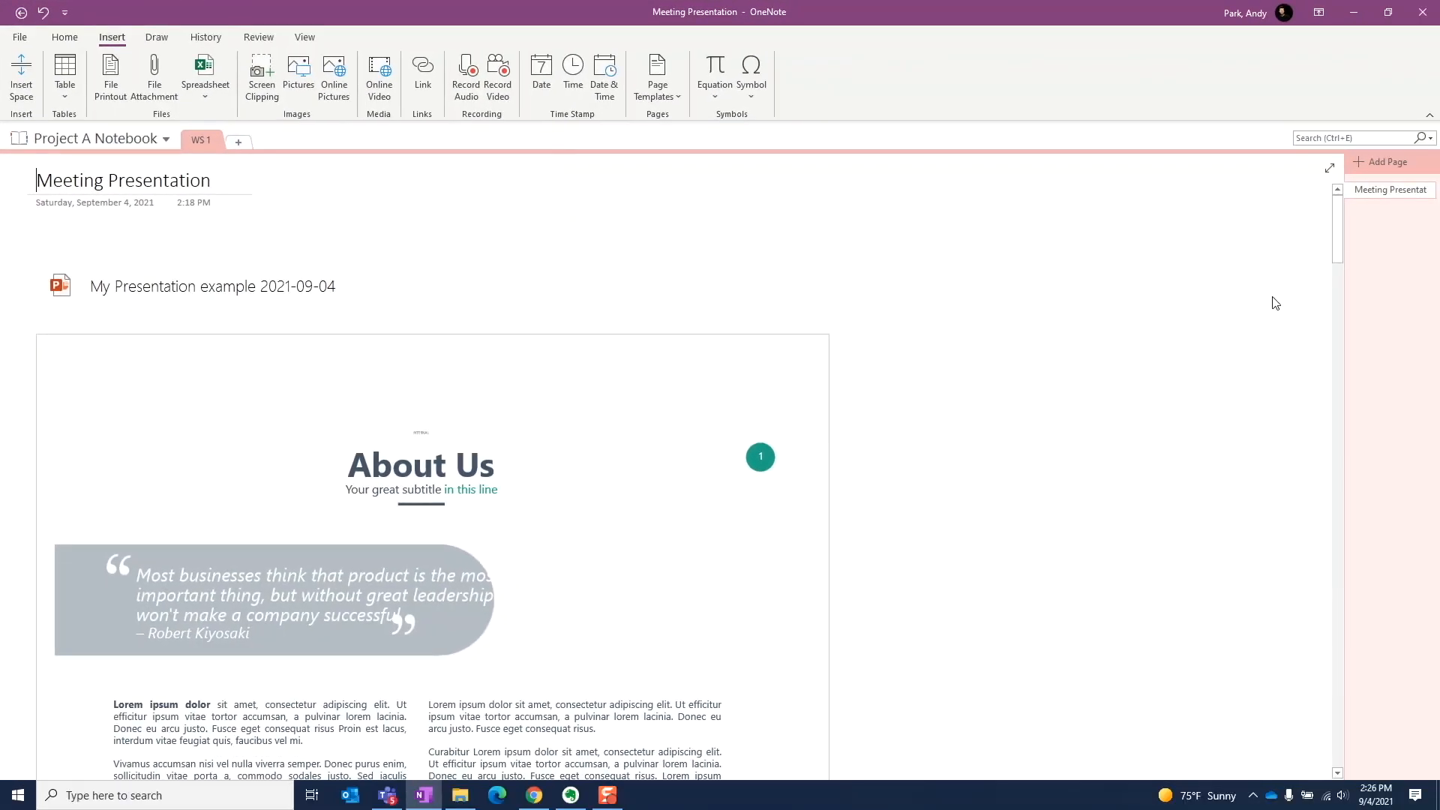
Shrink the first slide's printout image and move it lower on the page
{"action": "mouse_move", "coordinate": [1337, 255]}
{"action": "left_mouse_down"}
{"action": "mouse_move", "coordinate": [1337, 396]}
{"action": "mouse_move", "coordinate": [1312, 250]}
{"action": "left_mouse_up"}
{"action": "left_click", "coordinate": [711, 399]}
{"action": "left_click_drag", "start_coordinate": [828, 330], "coordinate": [705, 396]}
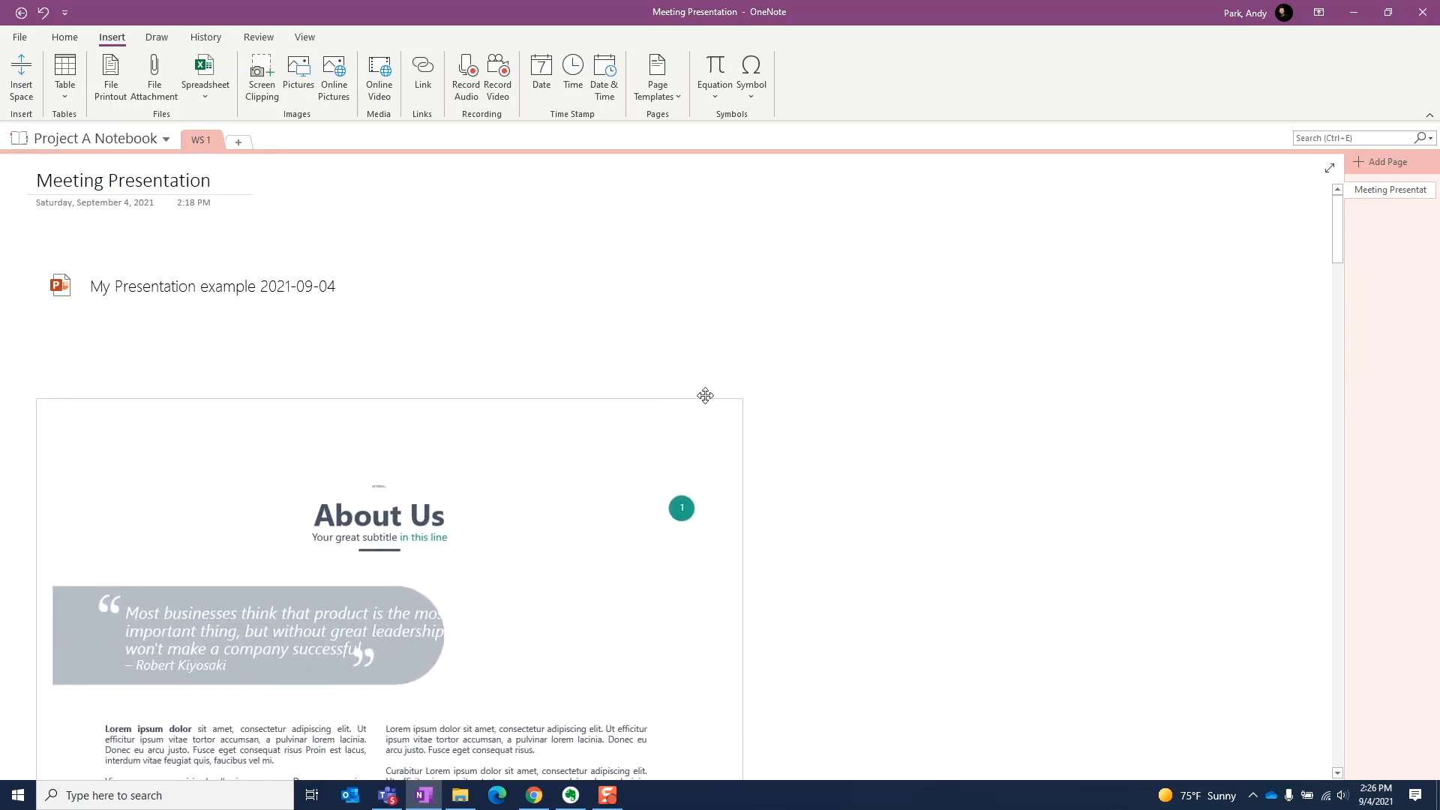
{"action": "left_click_drag", "start_coordinate": [393, 394], "coordinate": [379, 570]}
{"action": "left_click_drag", "start_coordinate": [746, 760], "coordinate": [600, 720]}
Restore the first slide's printout image to its original size
{"action": "scroll", "coordinate": [601, 718], "scroll_direction": "down", "scroll_amount": 3}
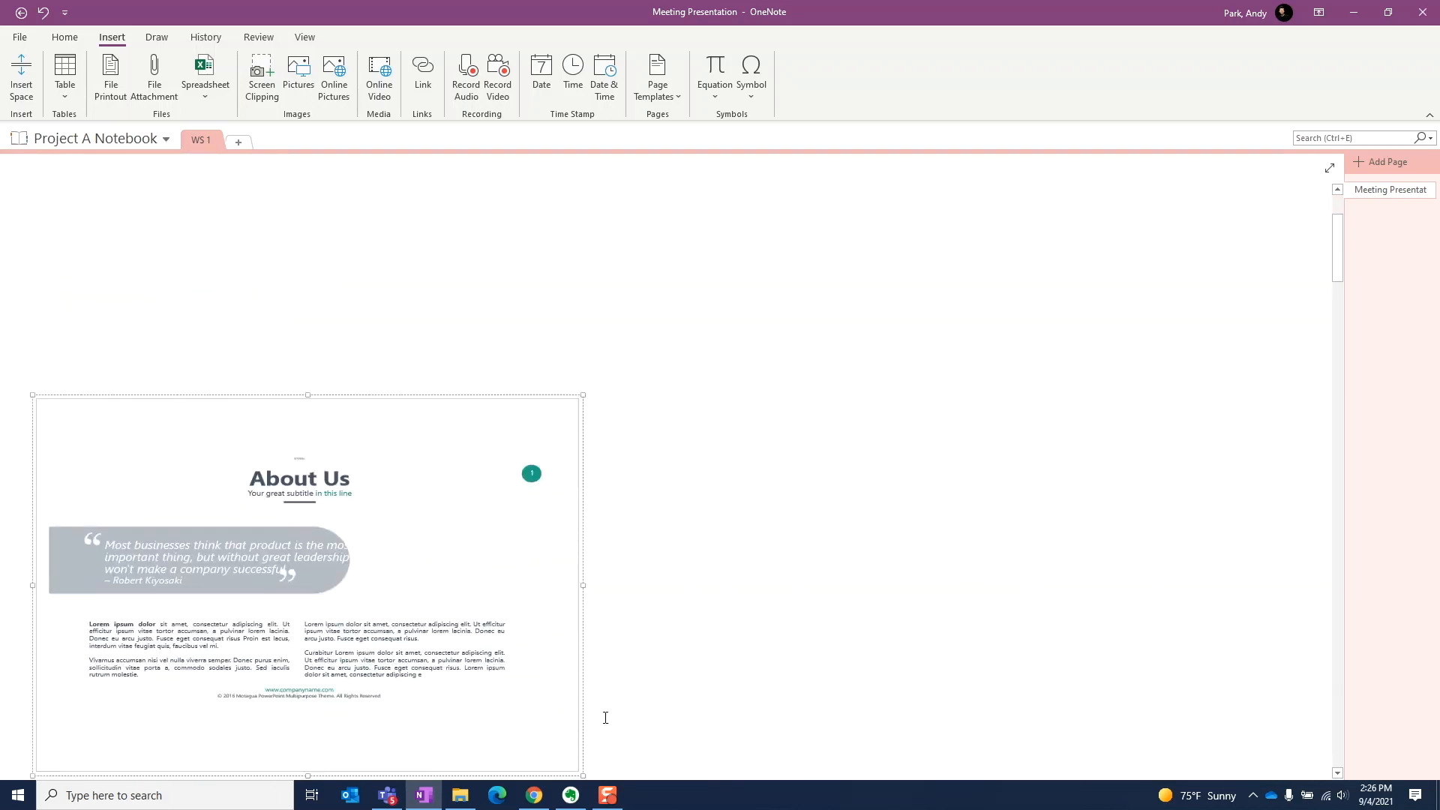
{"action": "right_click", "coordinate": [378, 495]}
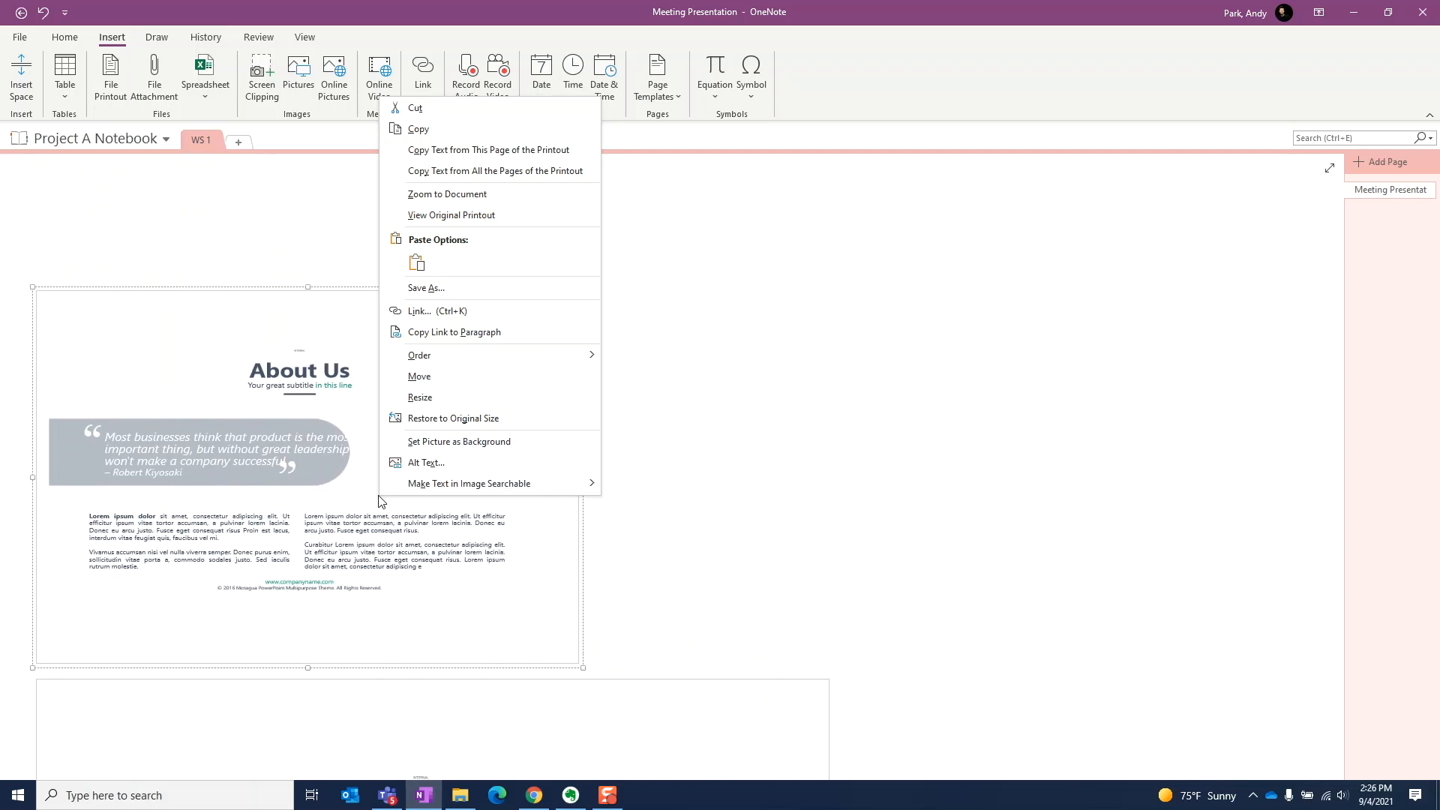
{"action": "left_click", "coordinate": [465, 419]}
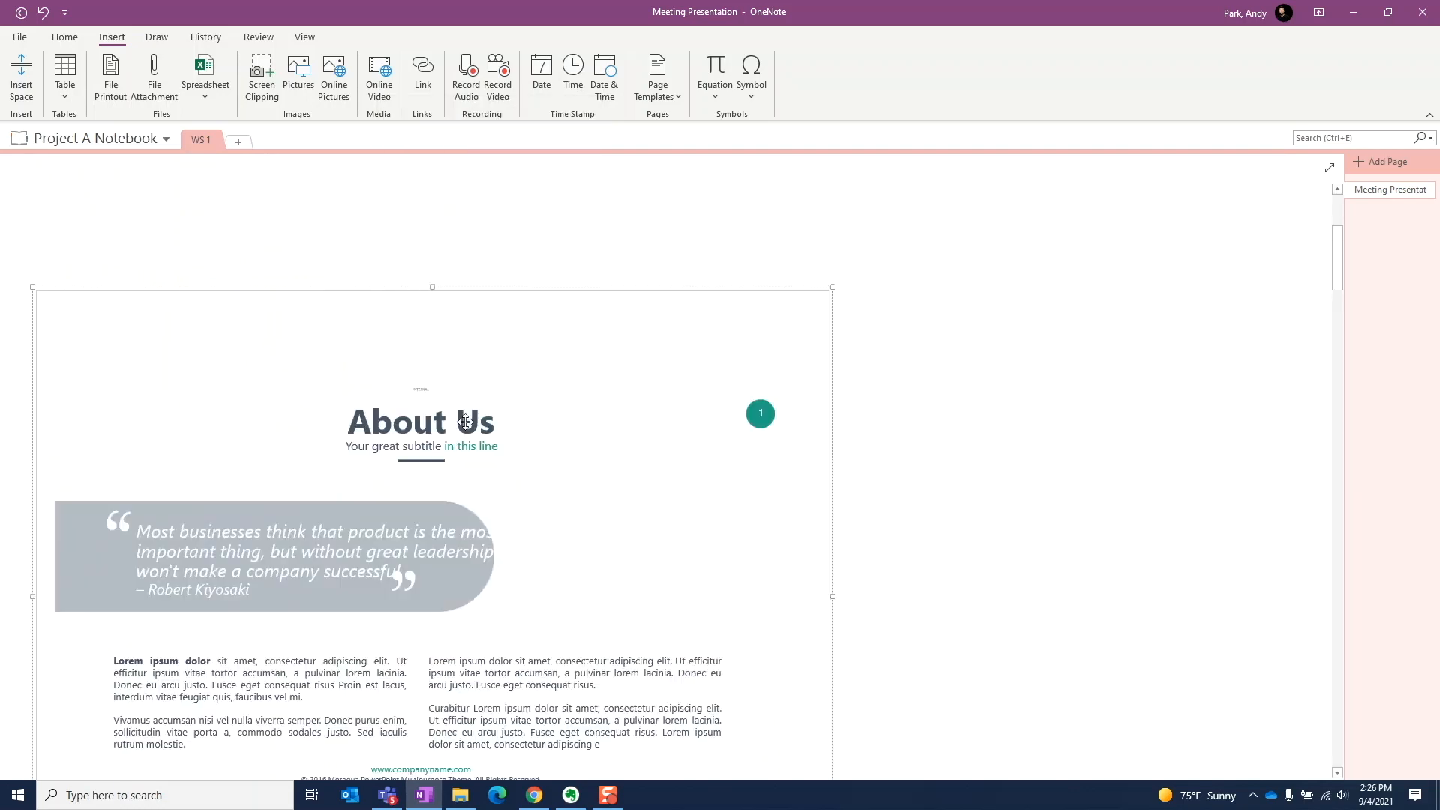
Open the attached My Presentation example 2021-09-04 file in PowerPoint and maximize its window
{"action": "scroll", "coordinate": [1334, 226], "scroll_direction": "up", "scroll_amount": 4}
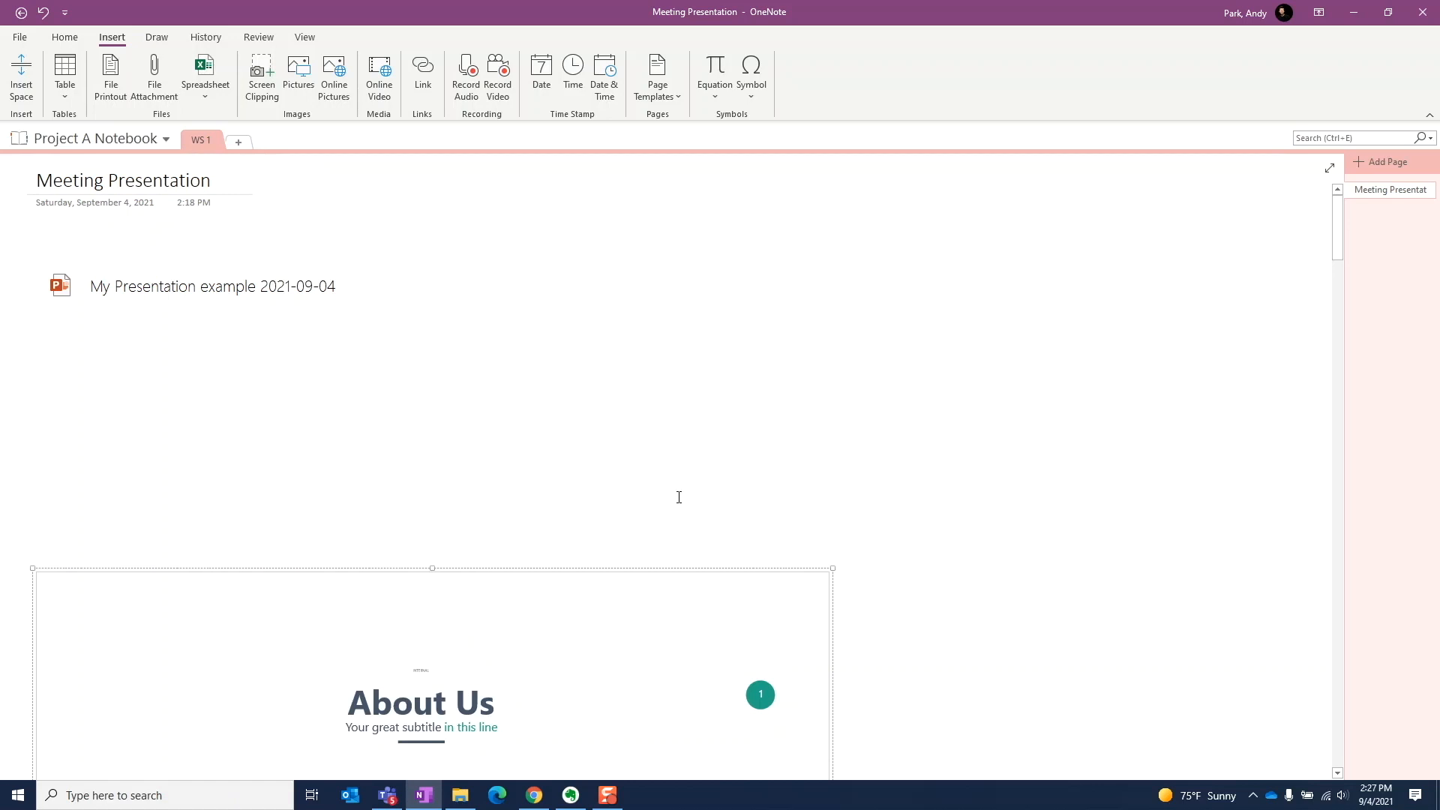
{"action": "double_click", "coordinate": [206, 283]}
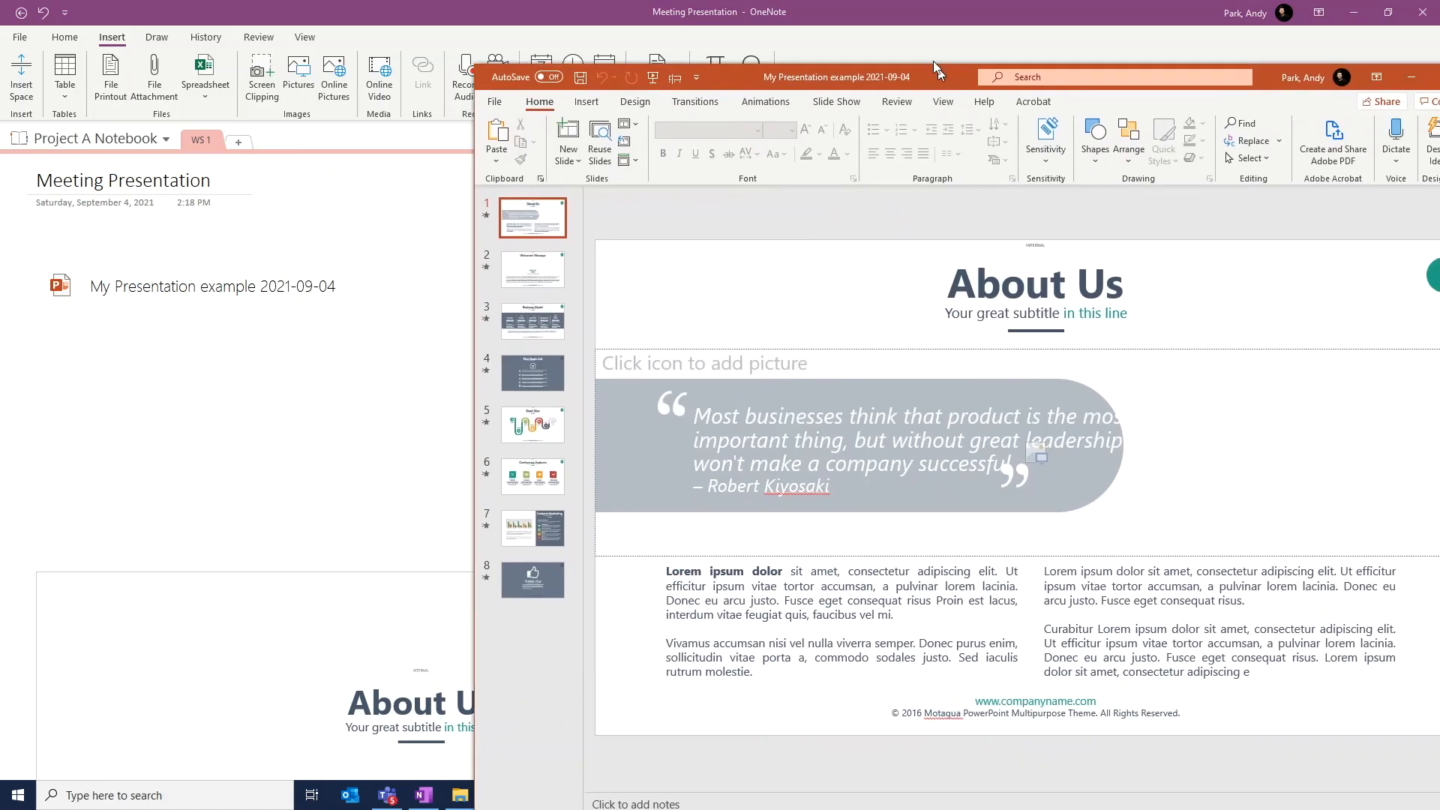
{"action": "double_click", "coordinate": [936, 70]}
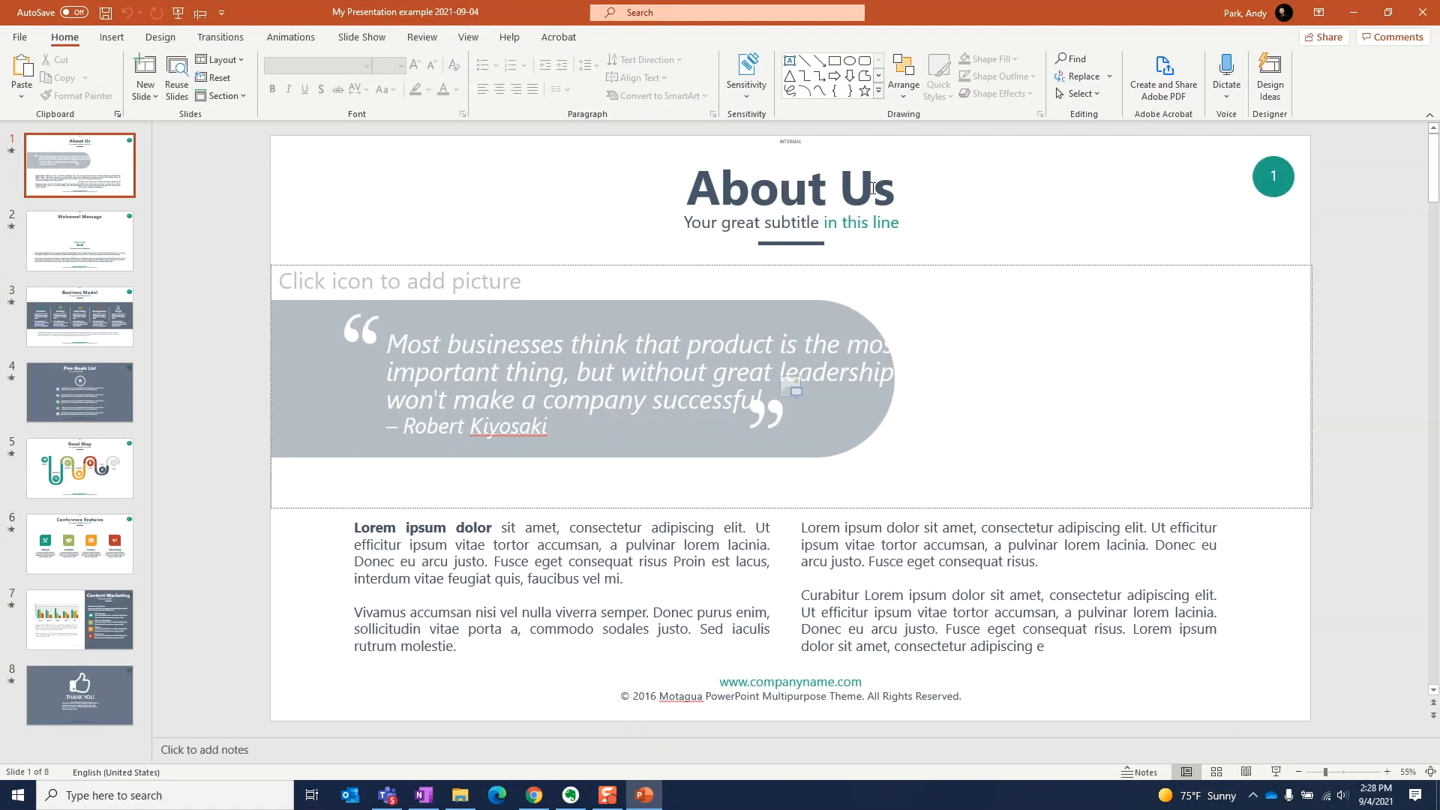
Change the first slide's title to "About Our Company", then save and close the presentation
{"action": "double_click", "coordinate": [867, 198]}
{"action": "type", "text": "Our C"}
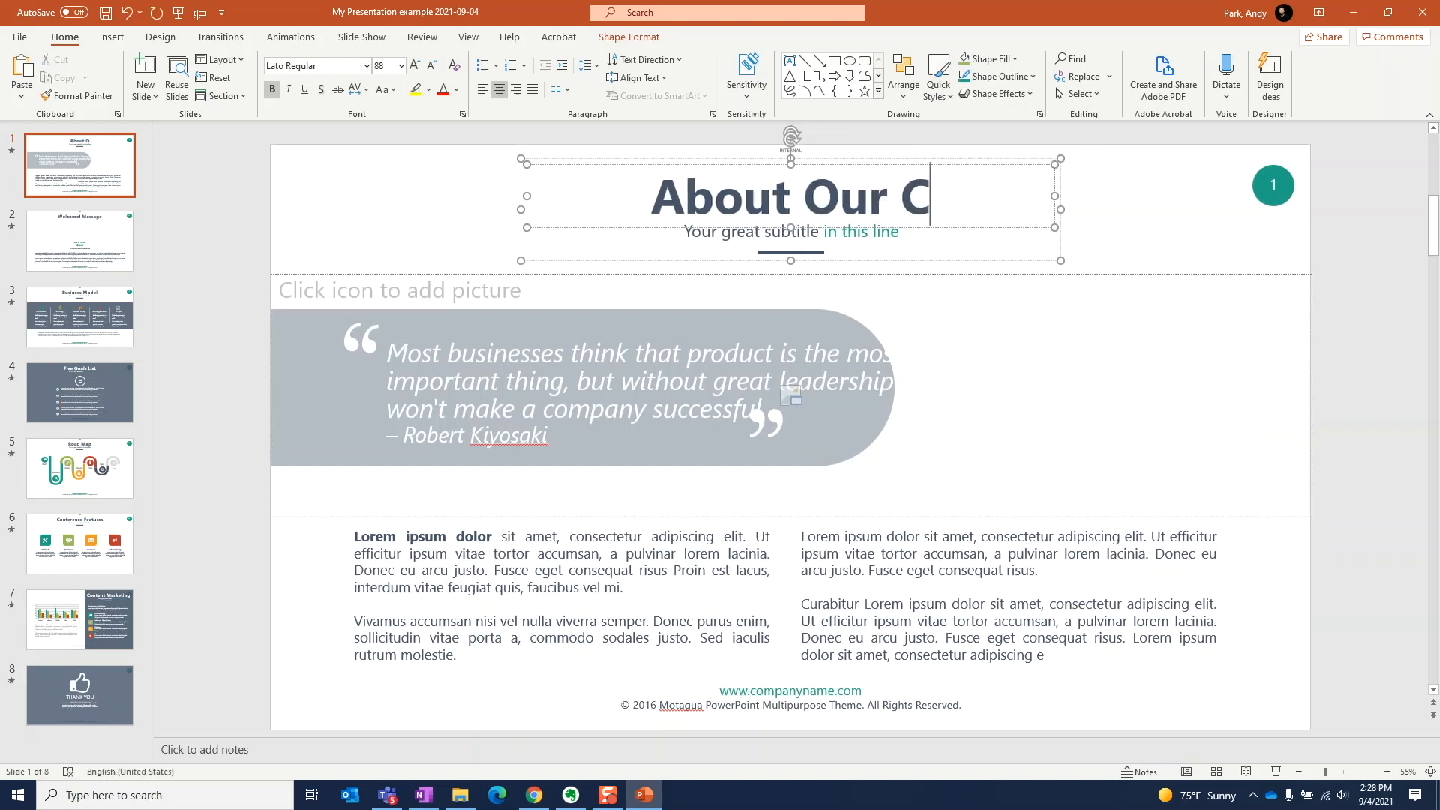
{"action": "type", "text": "ompany"}
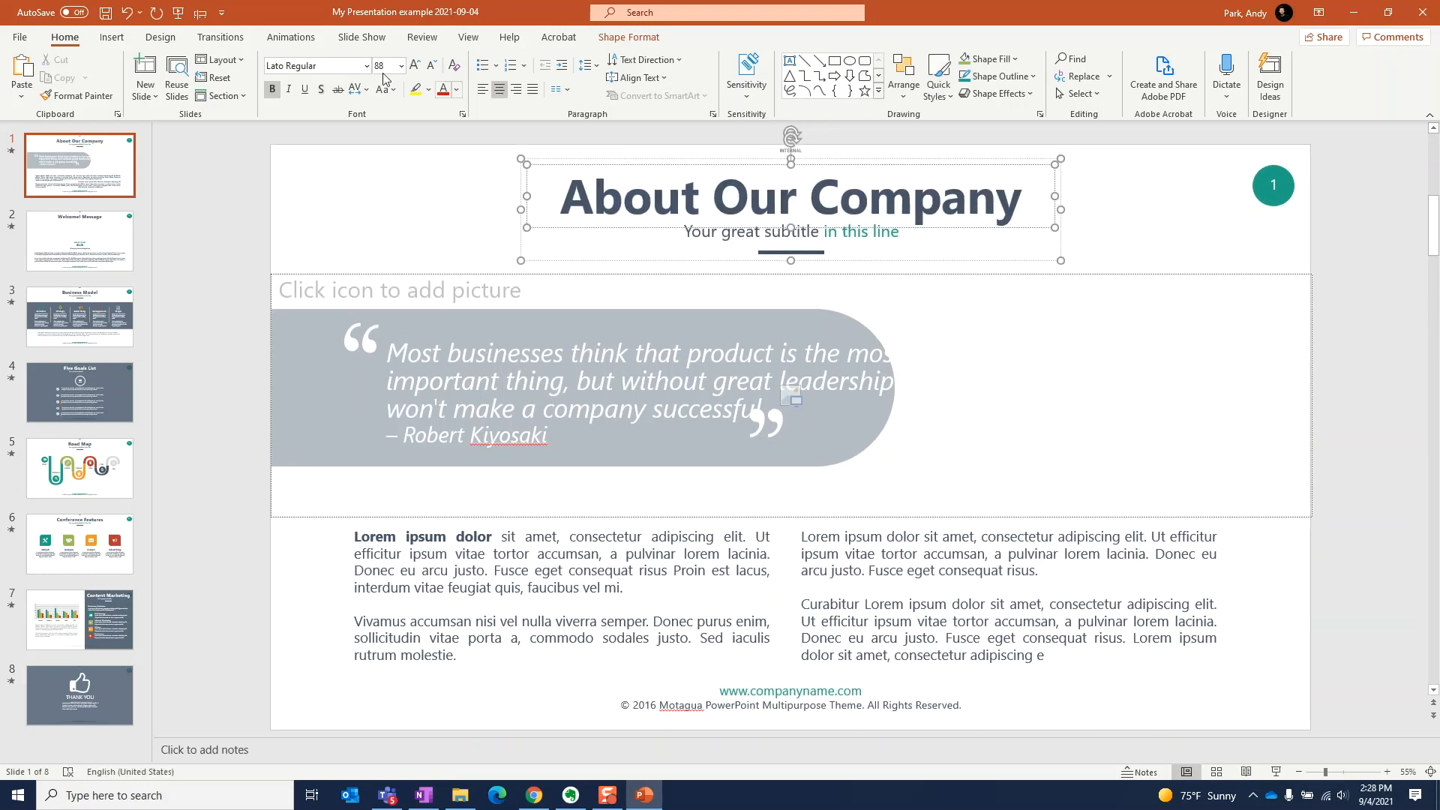
{"action": "left_click", "coordinate": [105, 13]}
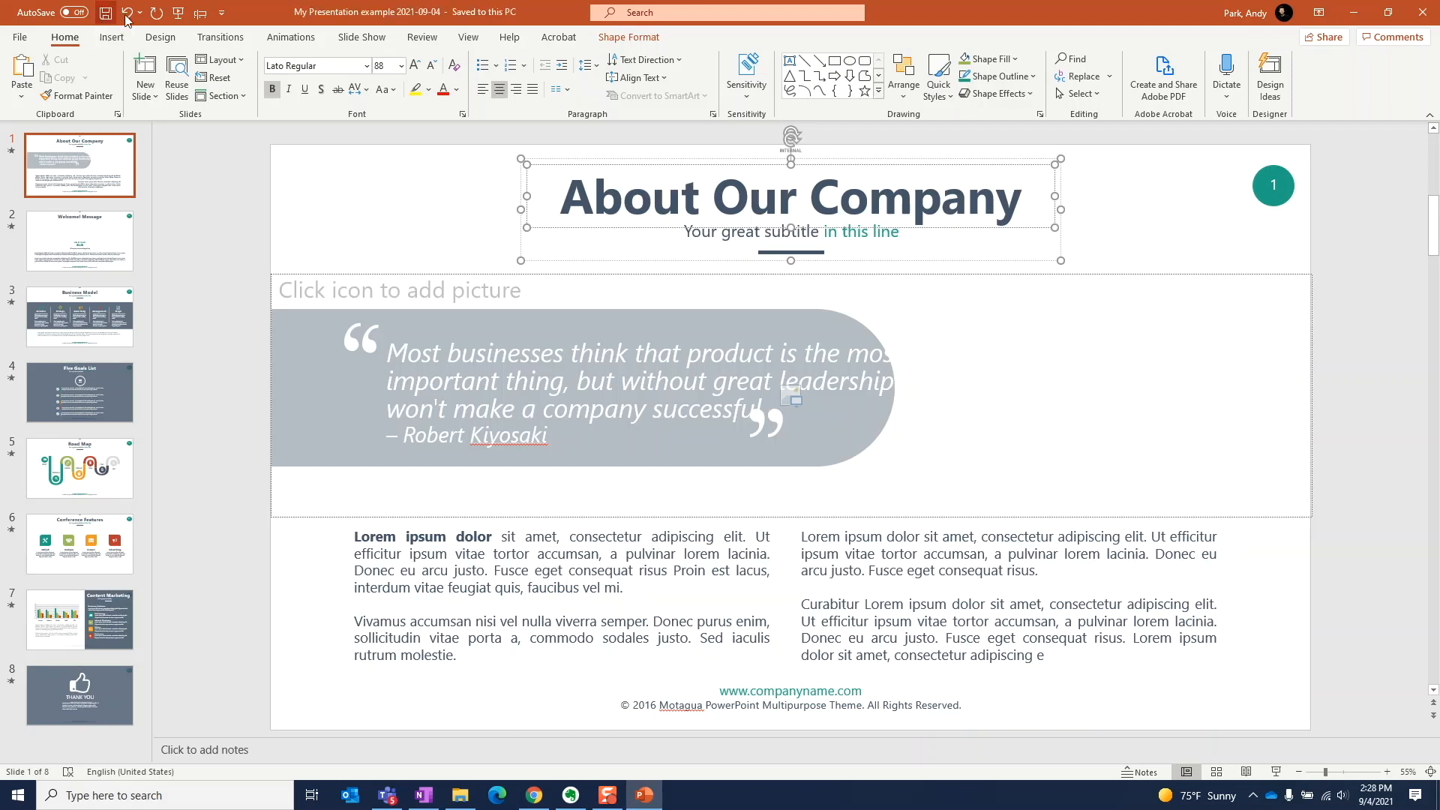
{"action": "left_click", "coordinate": [1420, 16]}
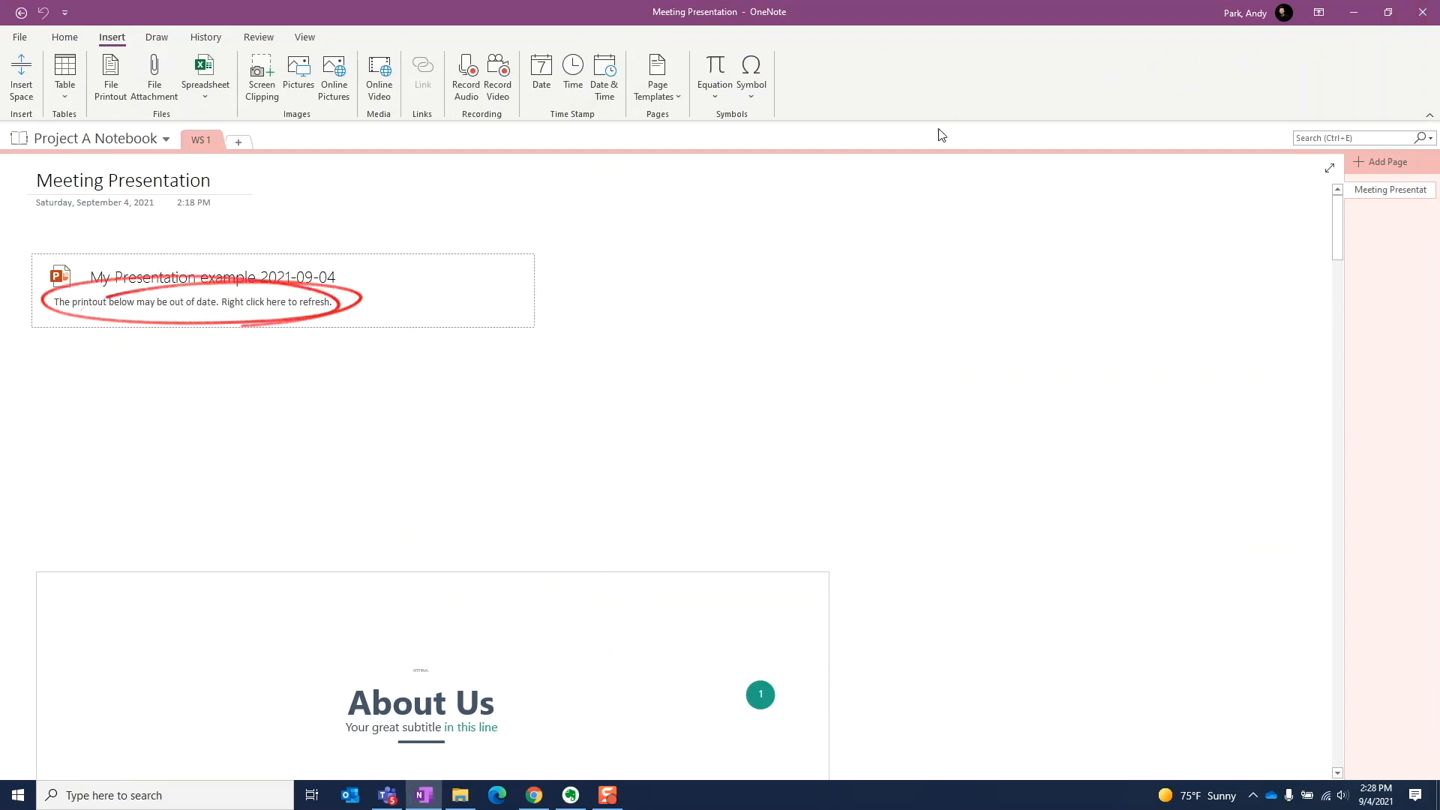
Refresh the outdated printout of the attached presentation and return to the start of the page
{"action": "right_click", "coordinate": [370, 295]}
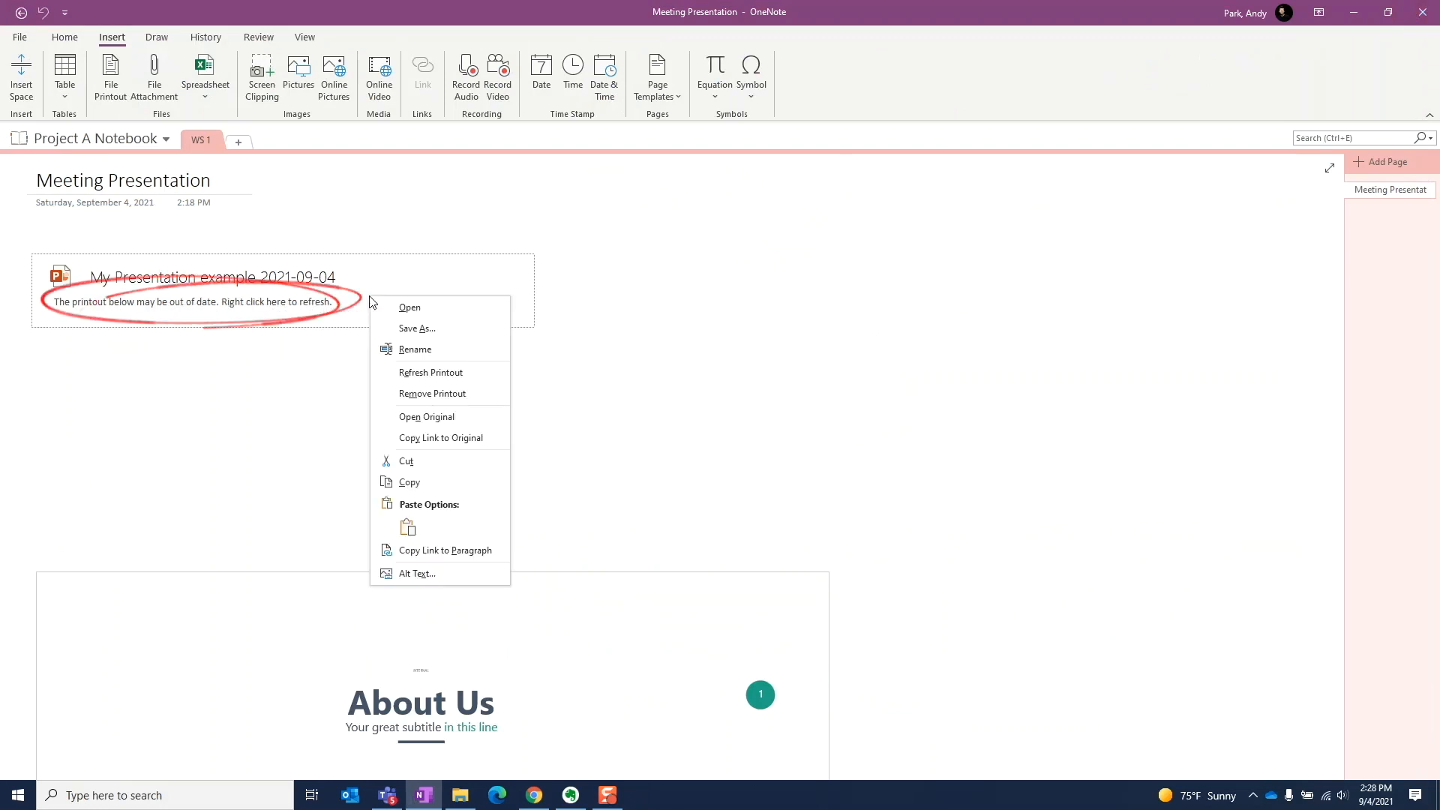
{"action": "left_click", "coordinate": [439, 373]}
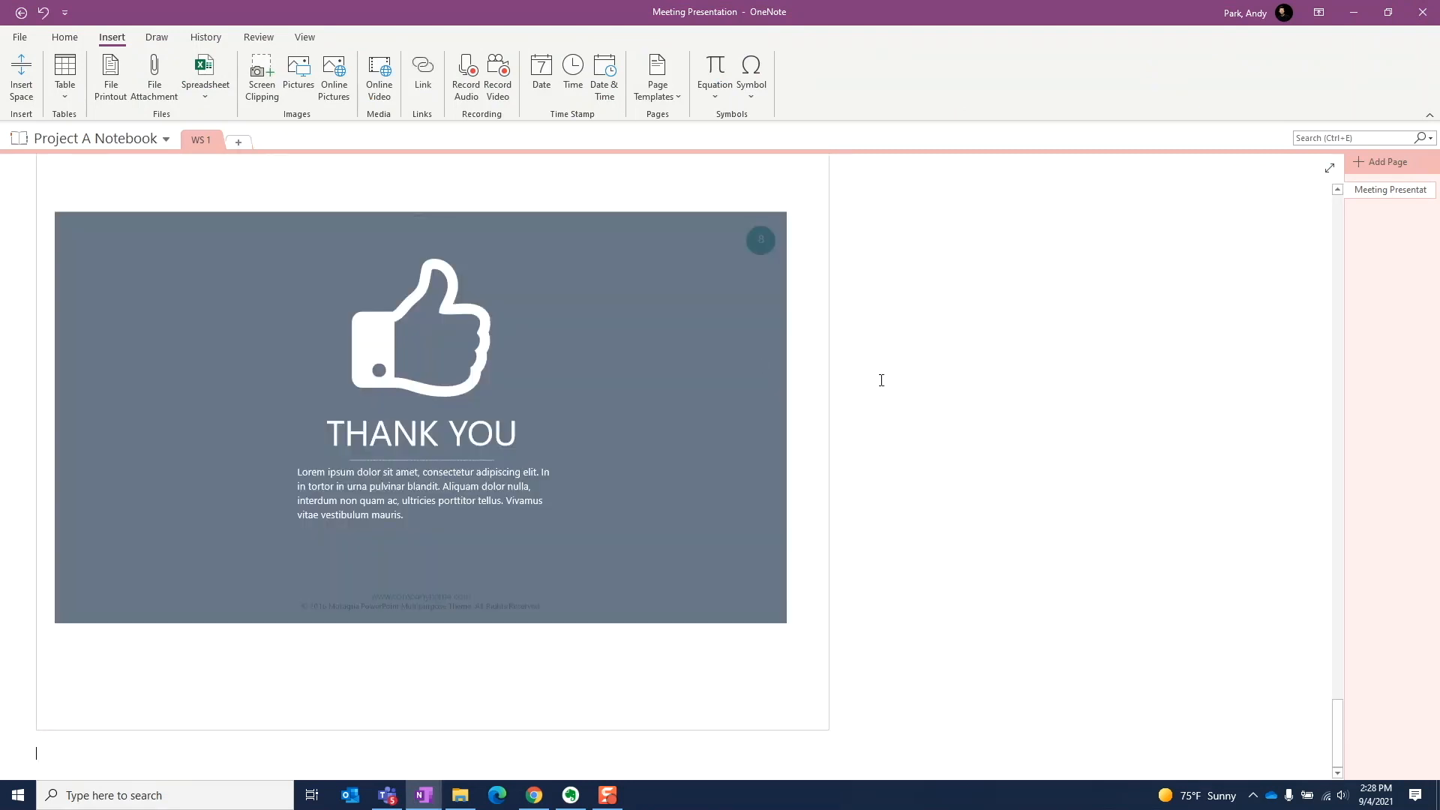
{"action": "left_click_drag", "start_coordinate": [1336, 718], "coordinate": [1318, 209]}
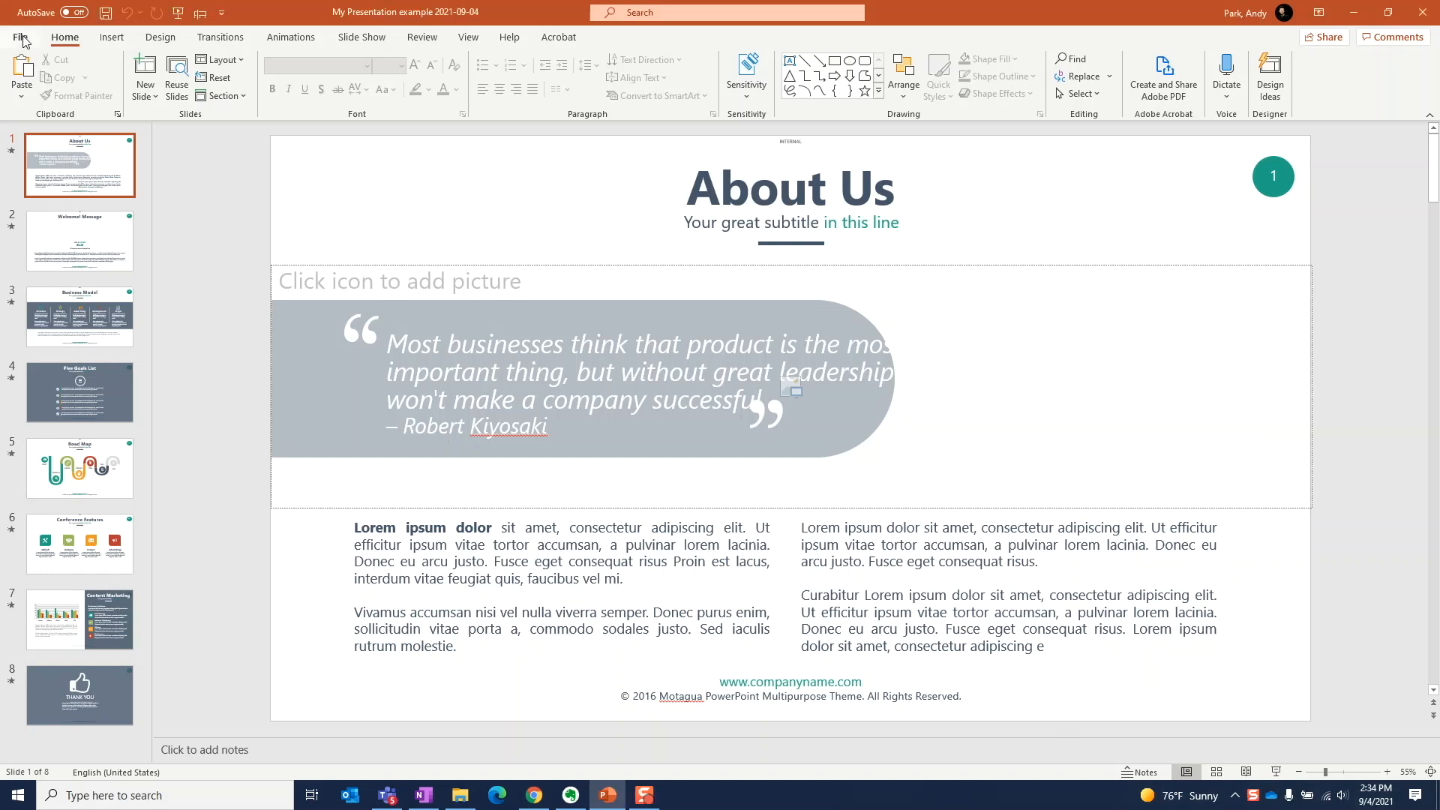
Print all slides of the presentation to OneNote (Desktop), choosing the current page Meeting Presentation 2 as the location
{"action": "left_click", "coordinate": [21, 38]}
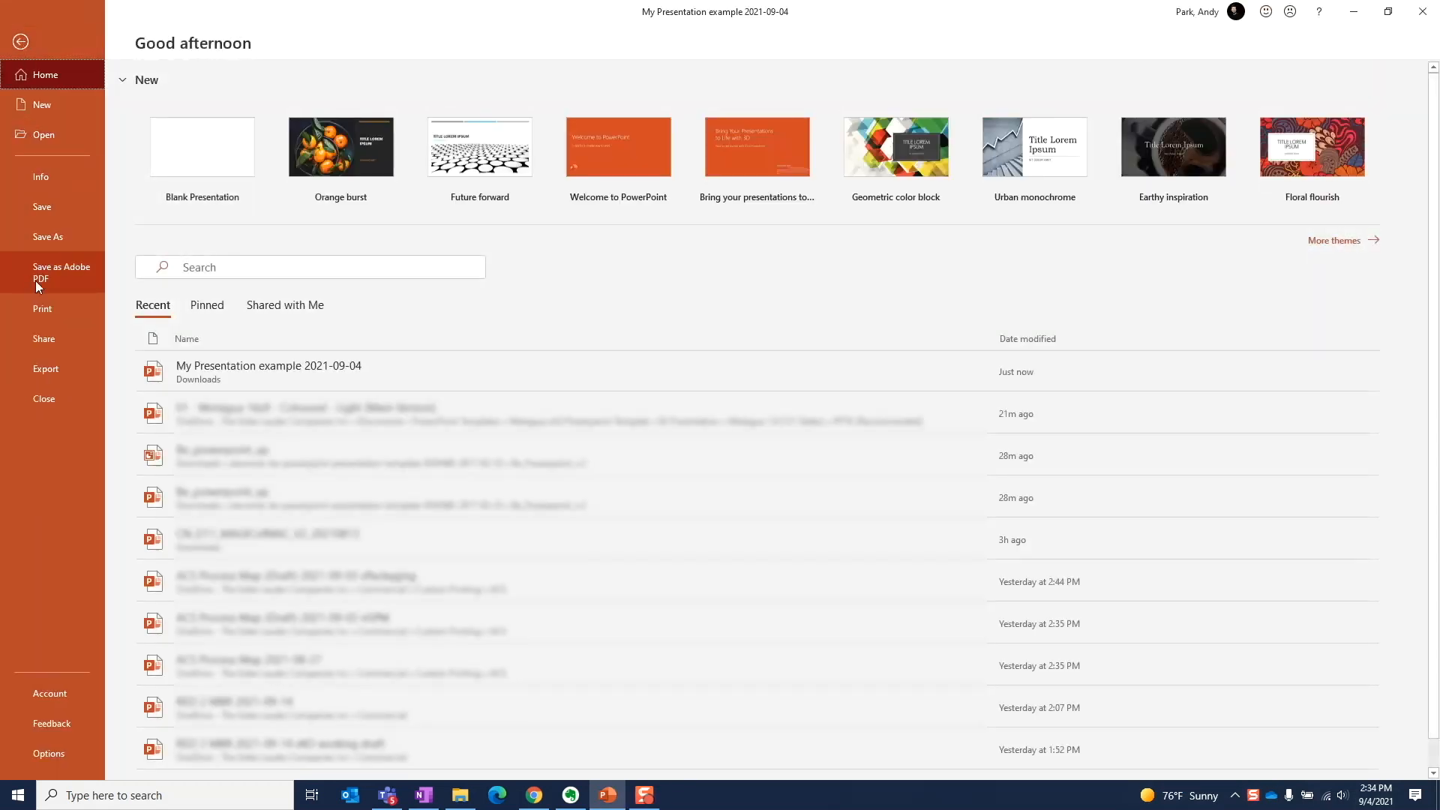
{"action": "left_click", "coordinate": [39, 303]}
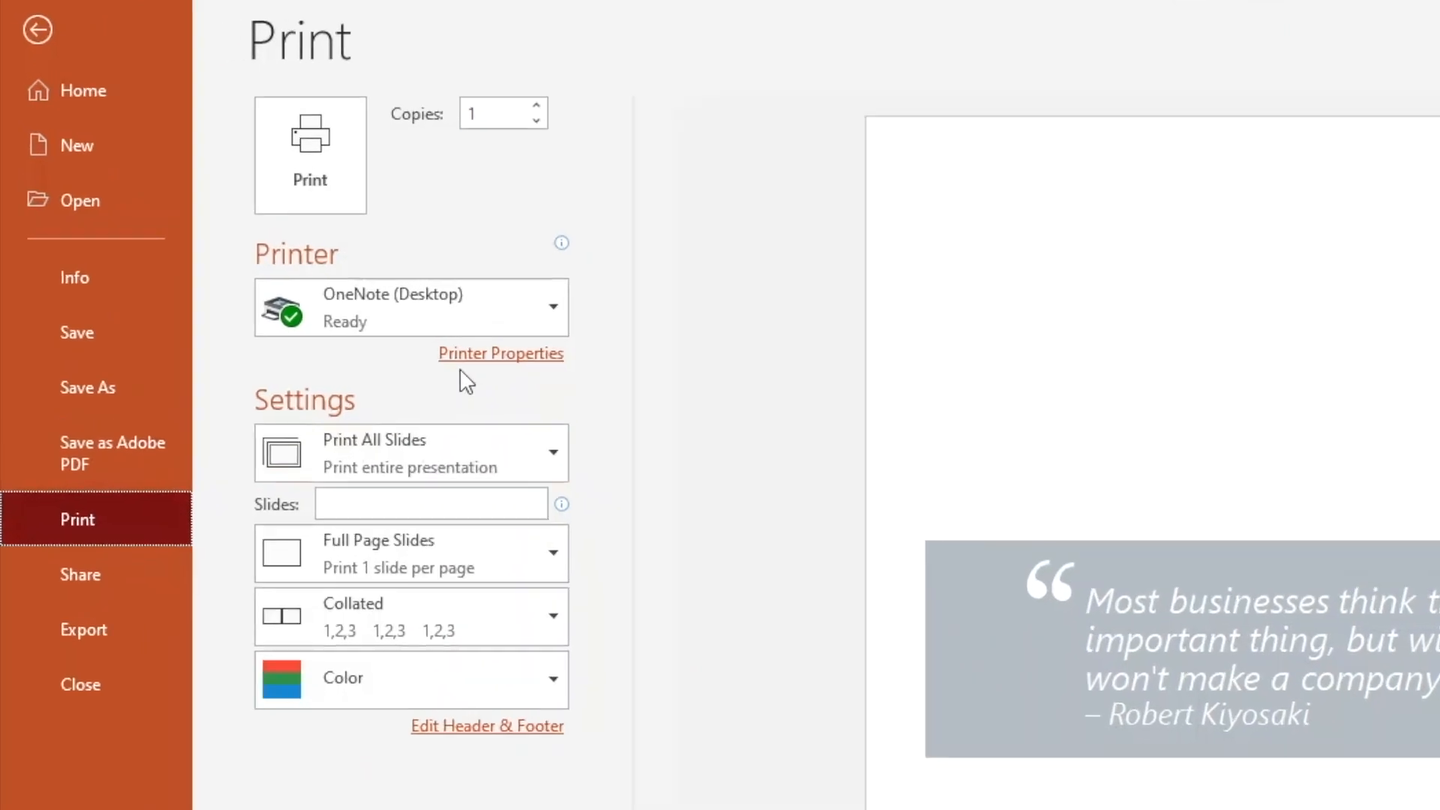
{"action": "left_click", "coordinate": [529, 306]}
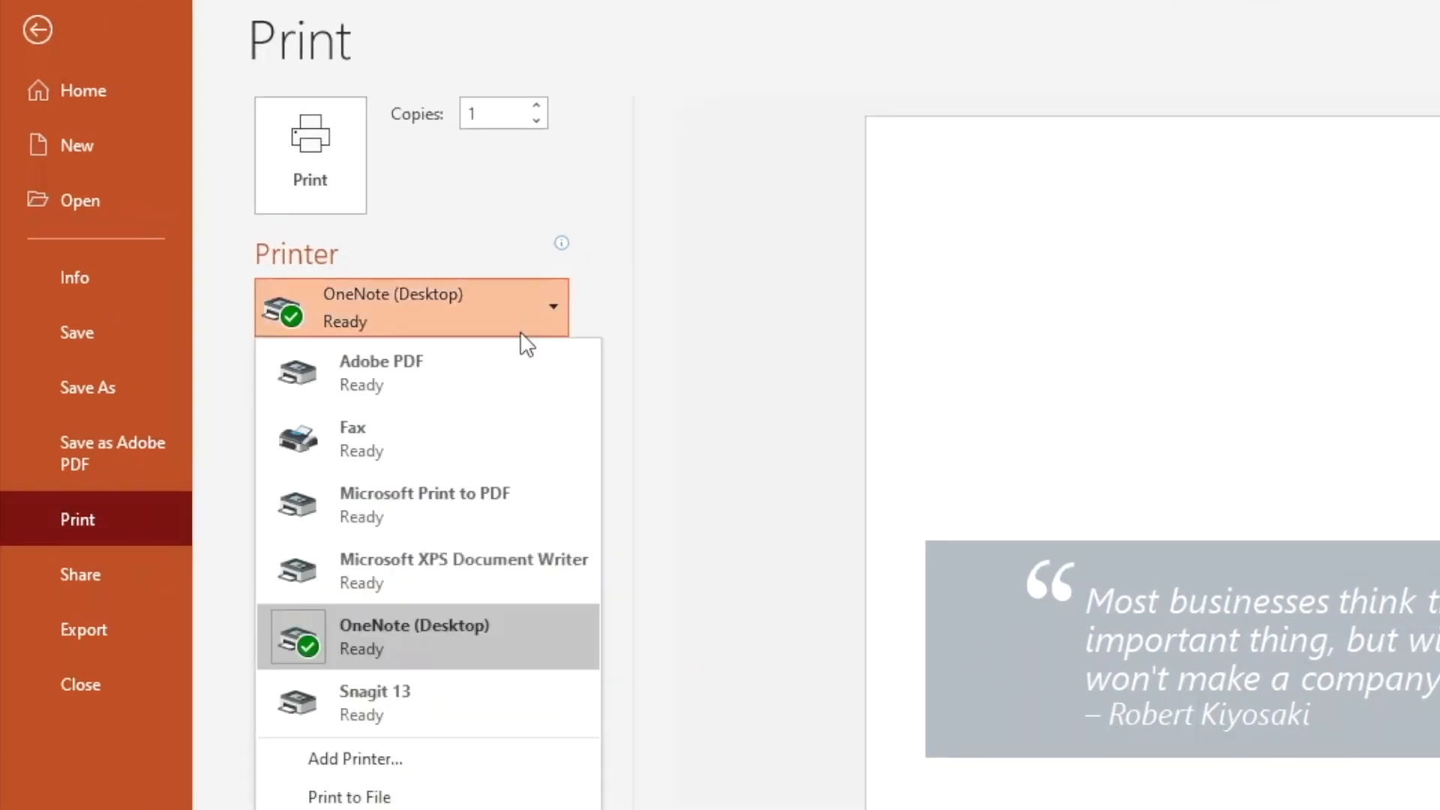
{"action": "left_click", "coordinate": [471, 640]}
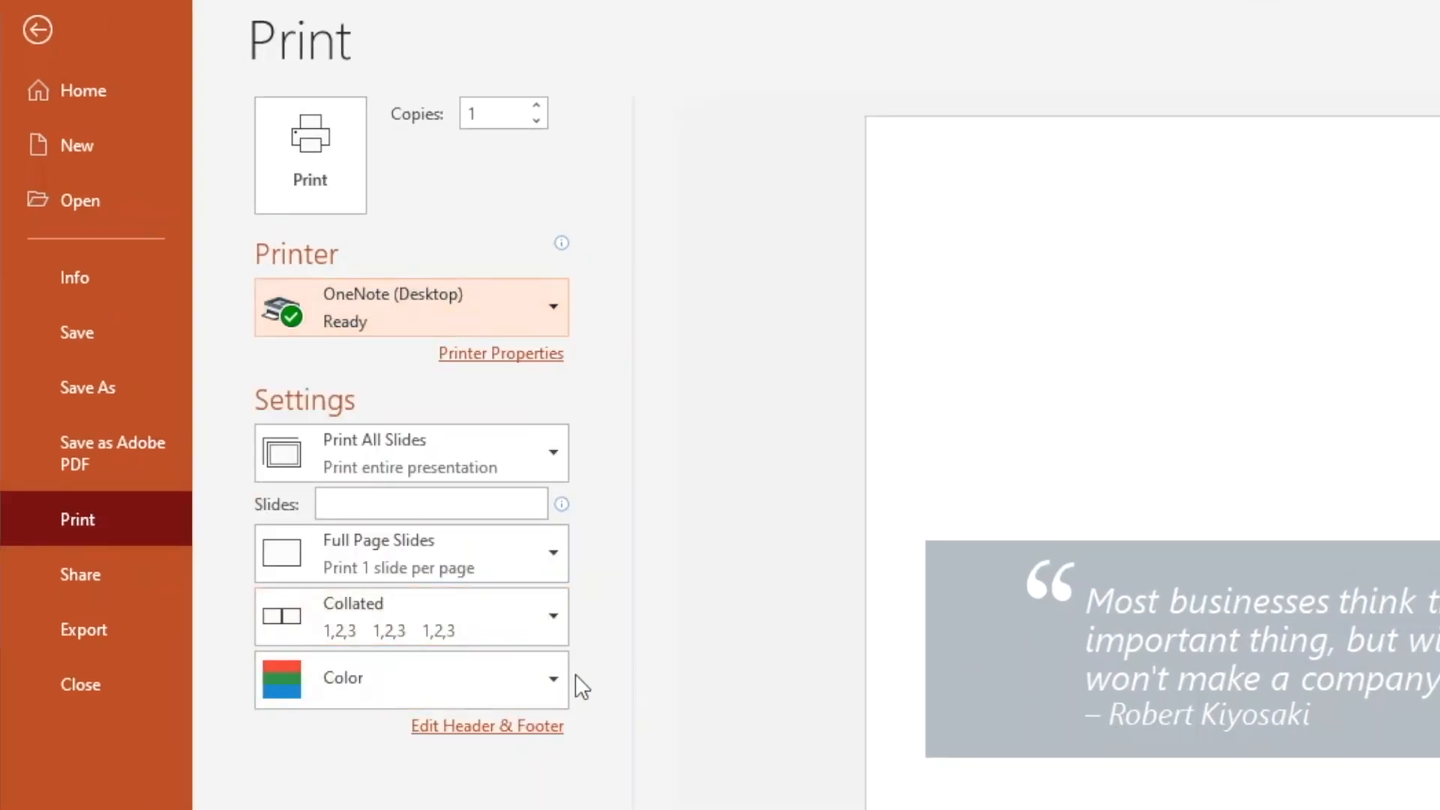
{"action": "left_click", "coordinate": [336, 182]}
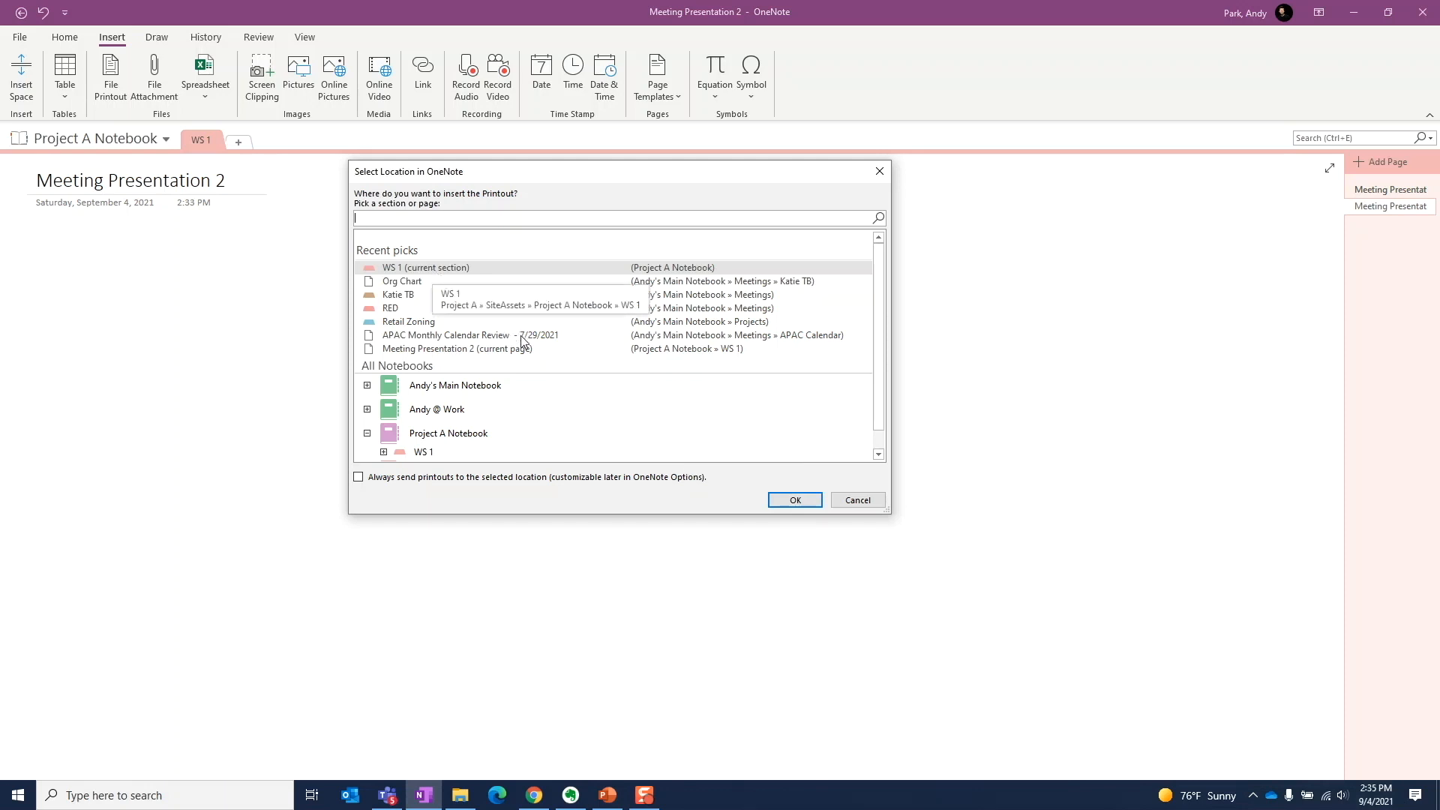
{"action": "left_click", "coordinate": [493, 351]}
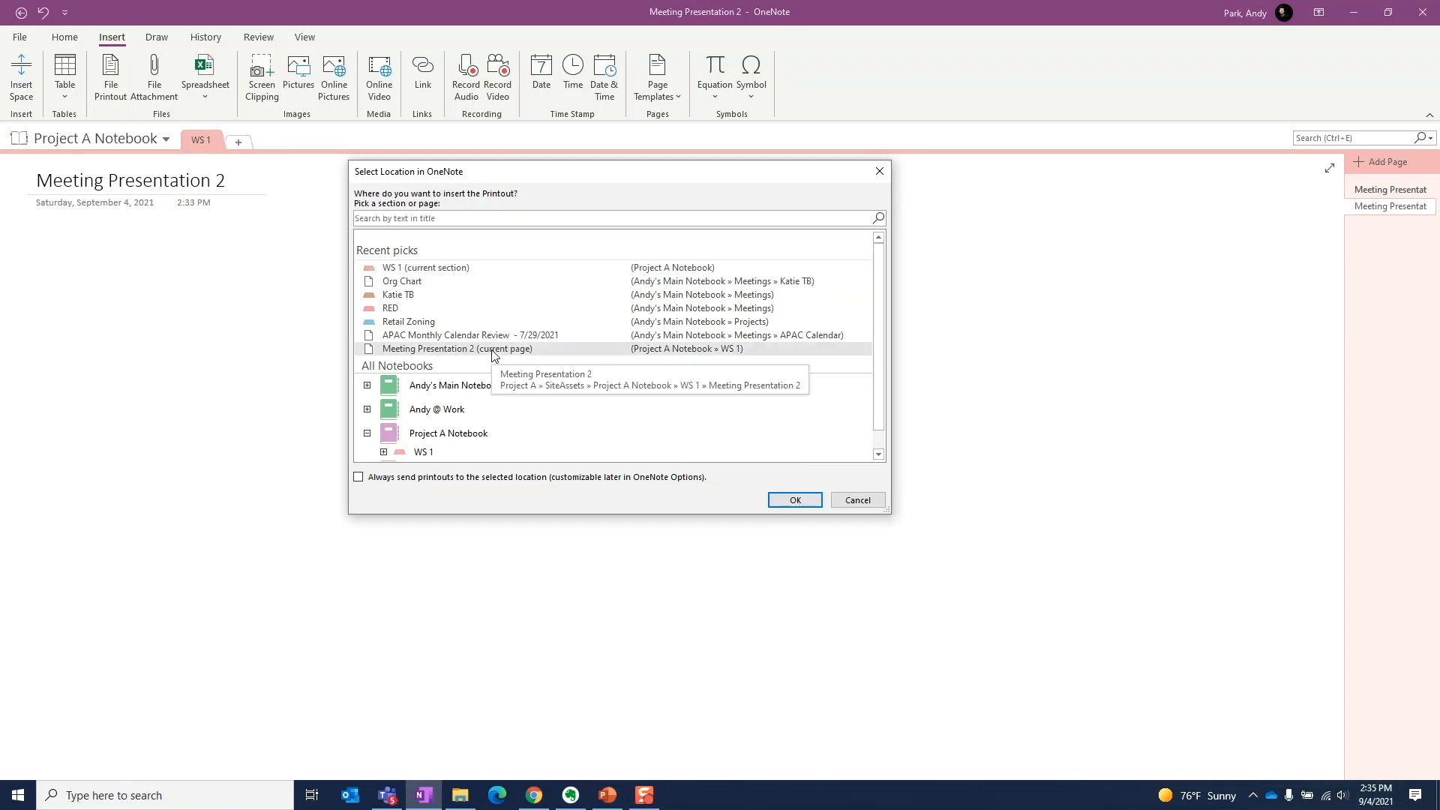
{"action": "left_click", "coordinate": [796, 500]}
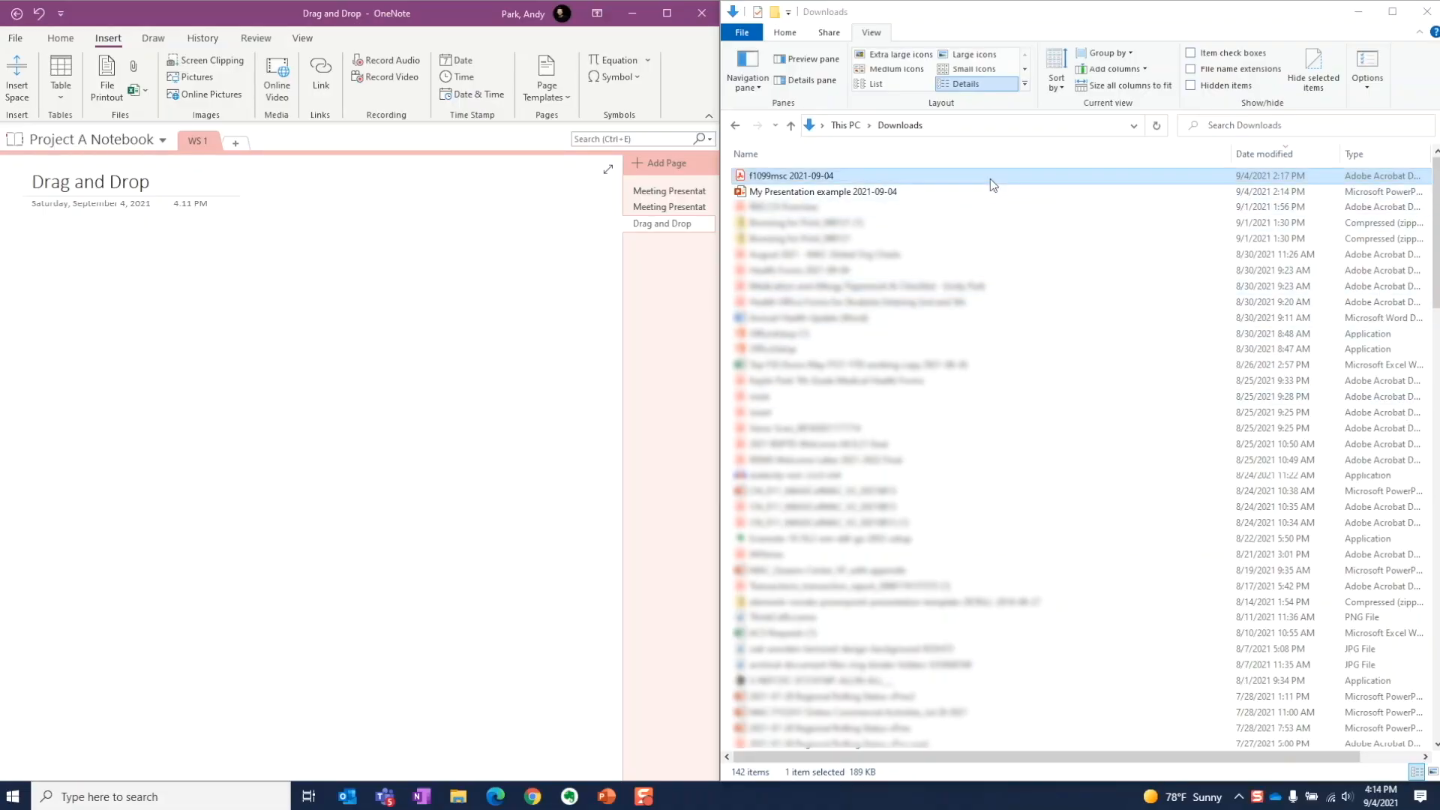
Insert the f1099msc 2021-09-04 PDF from the Downloads folder as a printout on the Drag and Drop page
{"action": "left_click_drag", "start_coordinate": [990, 179], "coordinate": [332, 395]}
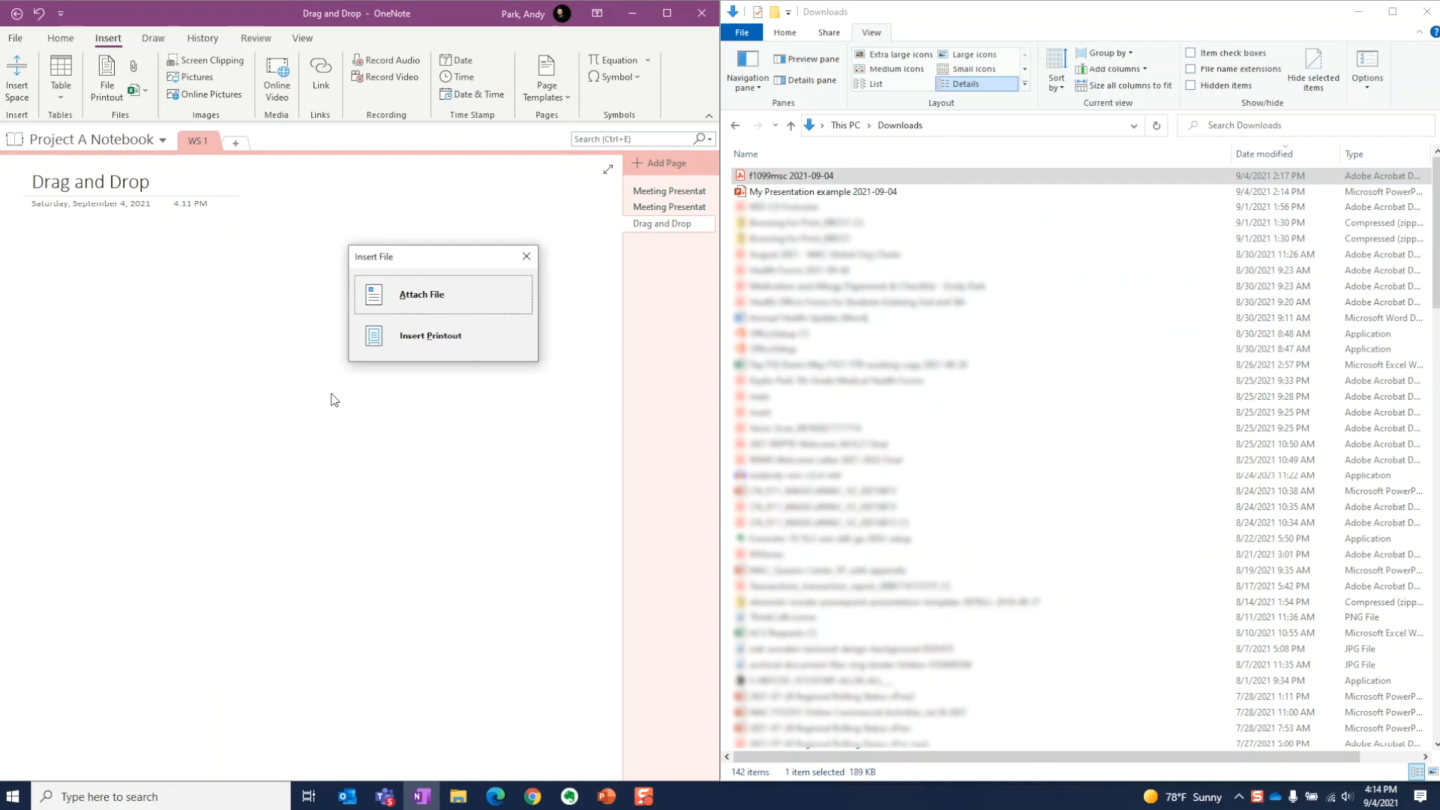
{"action": "left_click", "coordinate": [449, 338]}
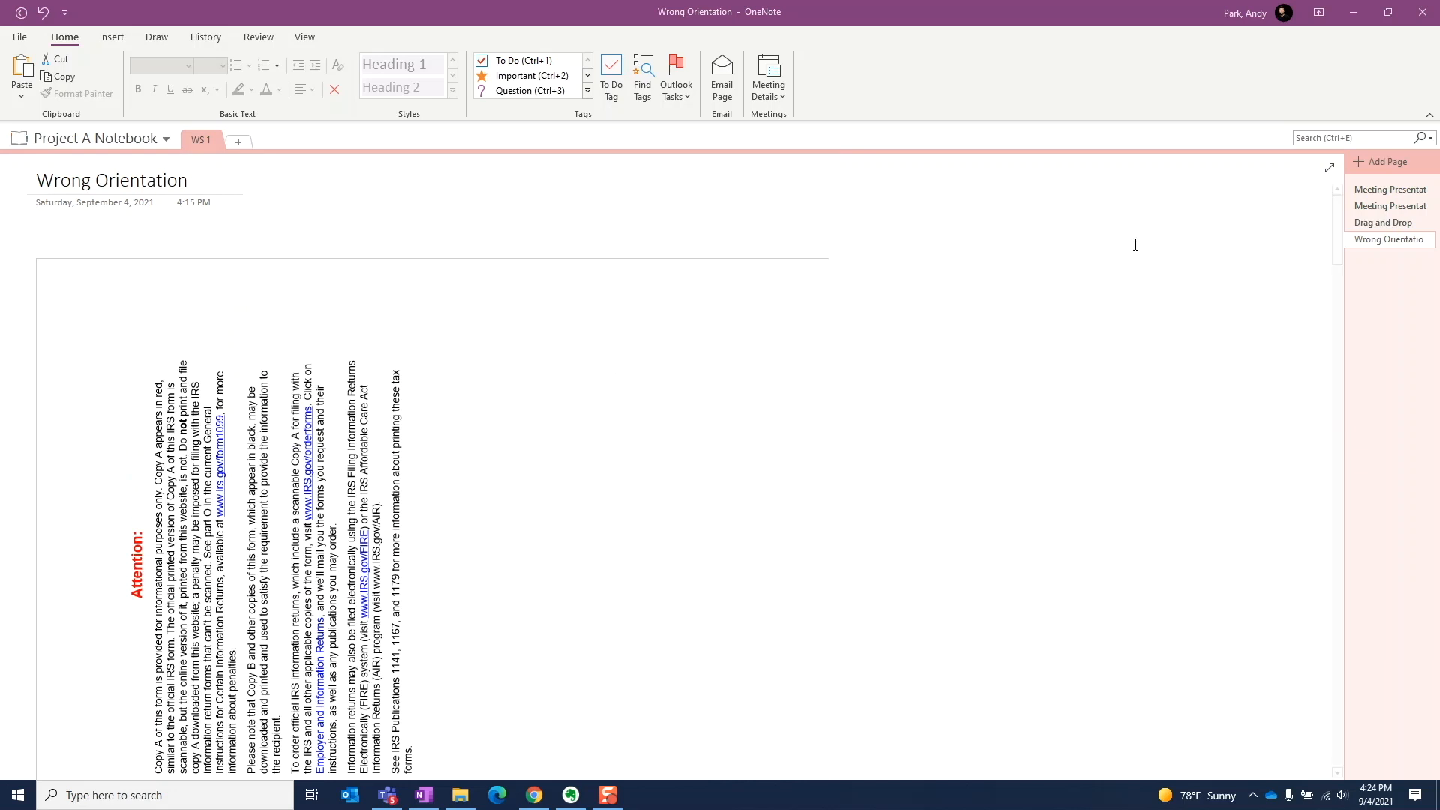
Delete the sideways PDF printout from the Wrong Orientation page
{"action": "left_click_drag", "start_coordinate": [1337, 244], "coordinate": [1329, 207]}
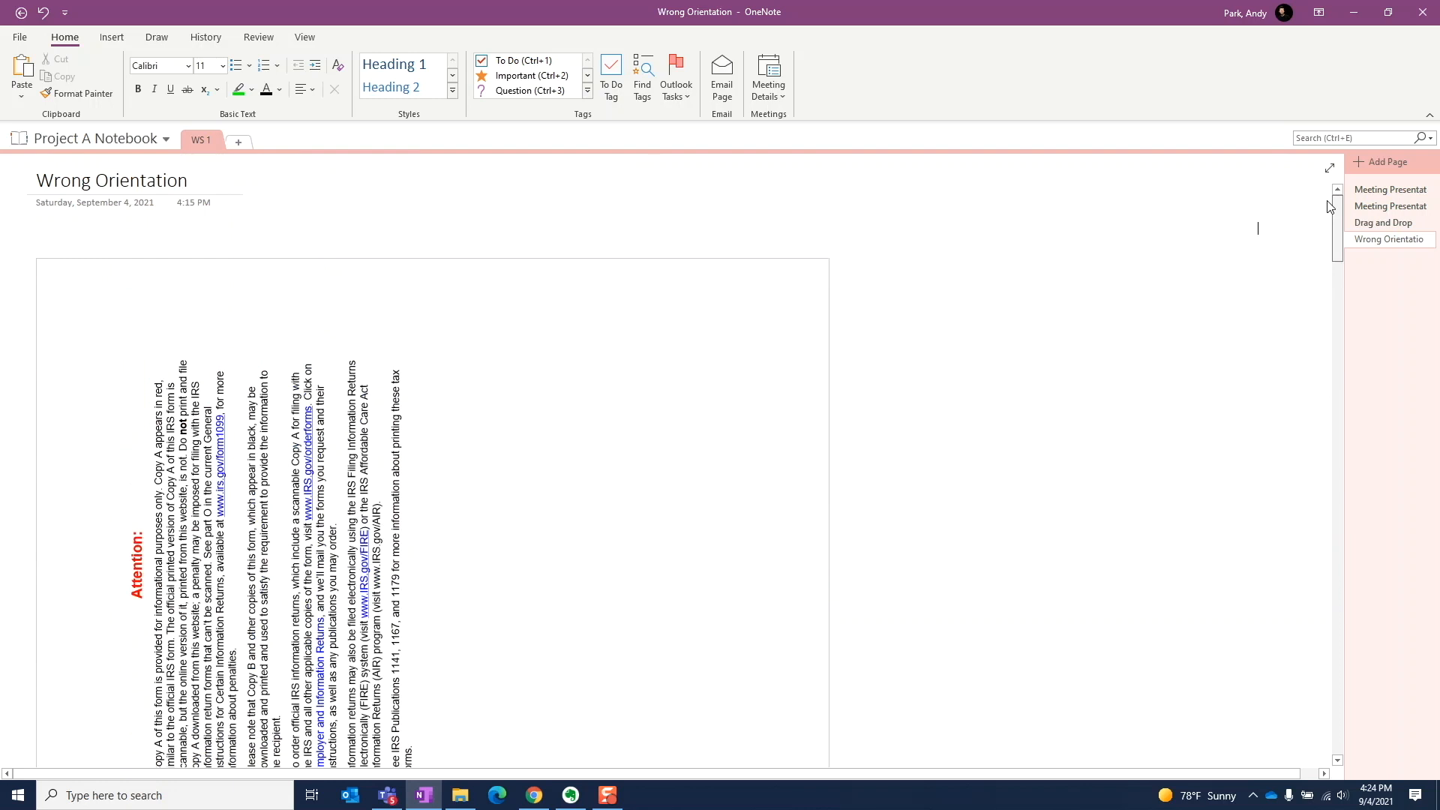
{"action": "left_click", "coordinate": [517, 321]}
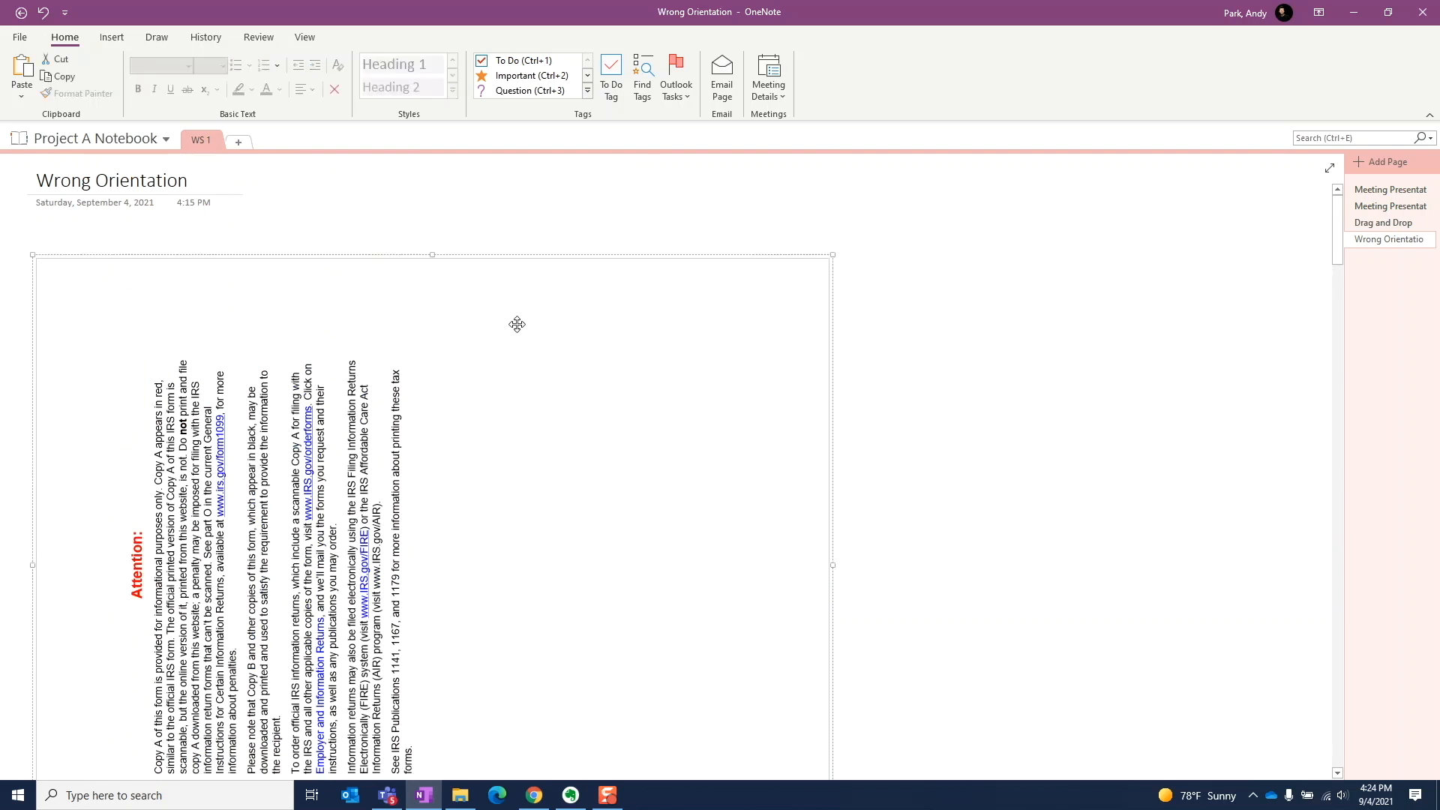
{"action": "scroll", "coordinate": [518, 324], "scroll_direction": "down", "scroll_amount": 3}
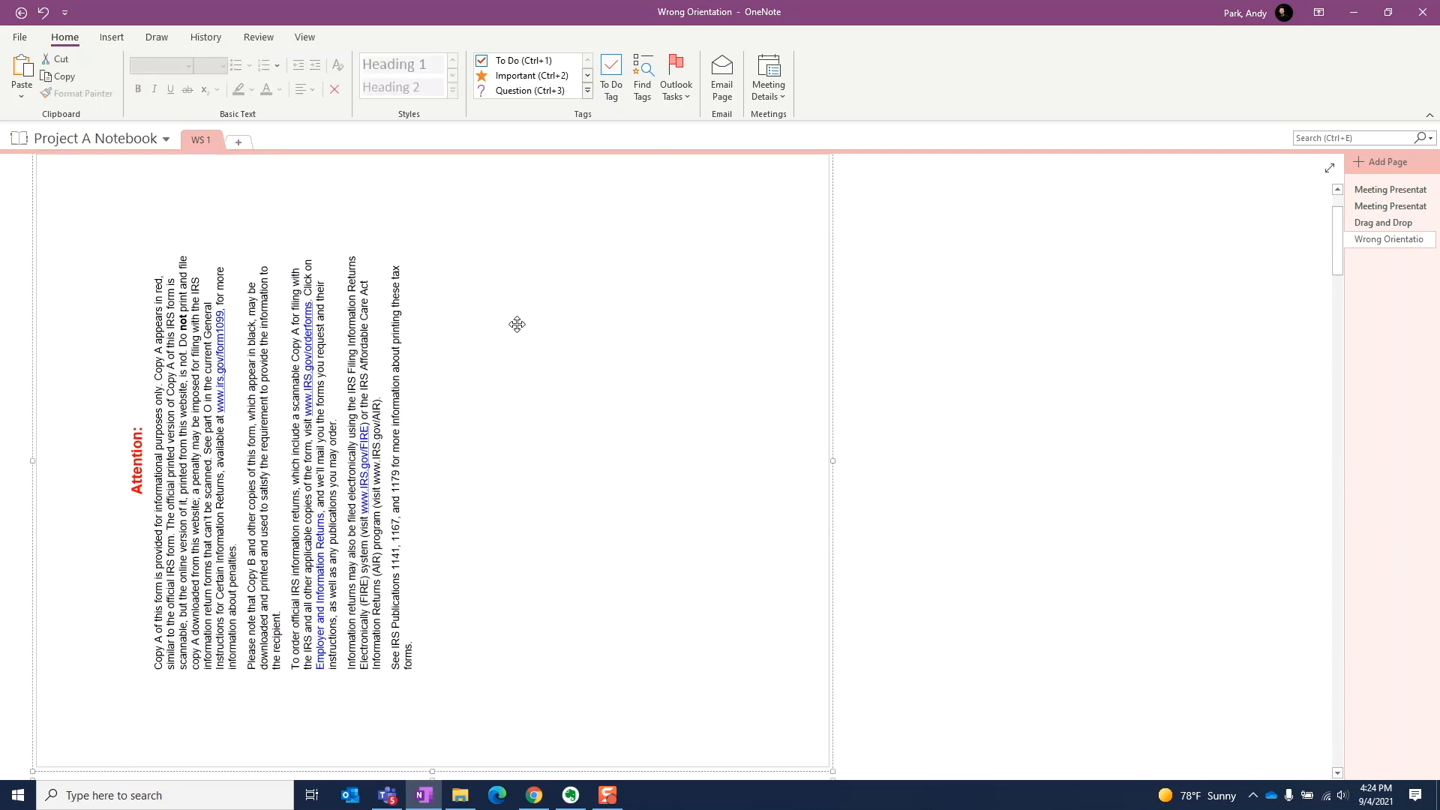
{"action": "key", "text": "Delete"}
Switch to Adobe Acrobat and print all pages of f1099msc 2021-09-04 to OneNote (Desktop) with the page setup in Portrait orientation
{"action": "key", "text": "alt+Tab"}
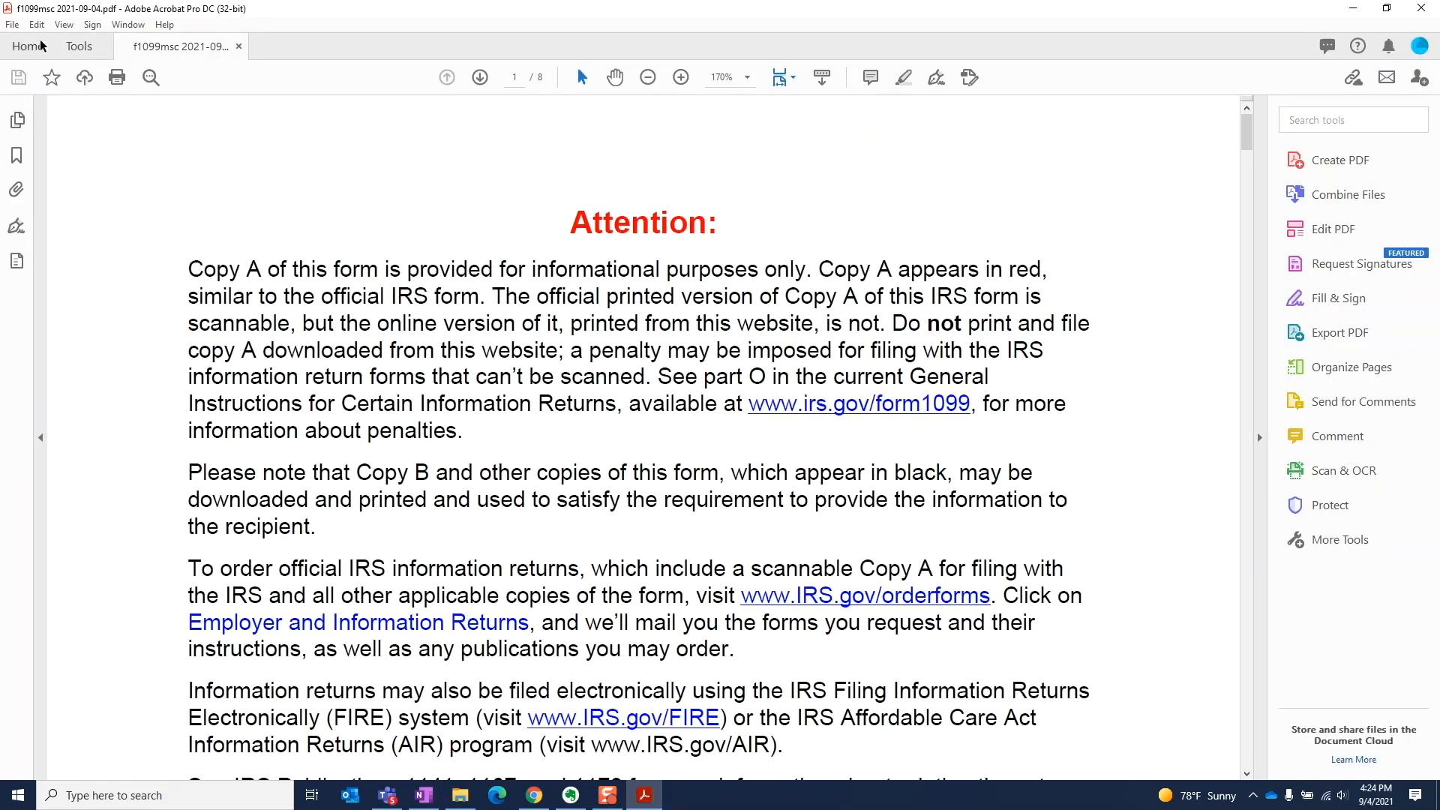
{"action": "left_click", "coordinate": [12, 24]}
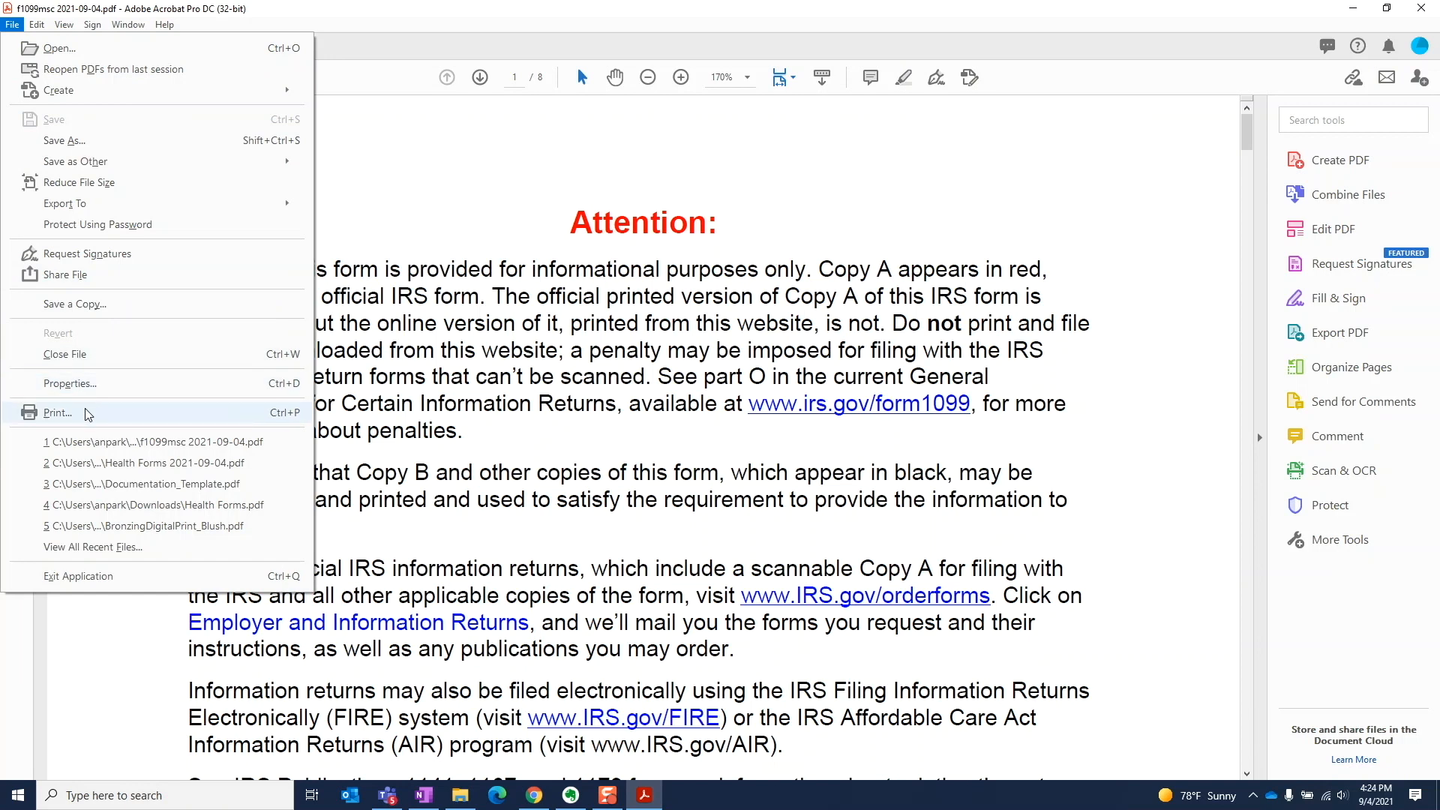
{"action": "left_click", "coordinate": [91, 409]}
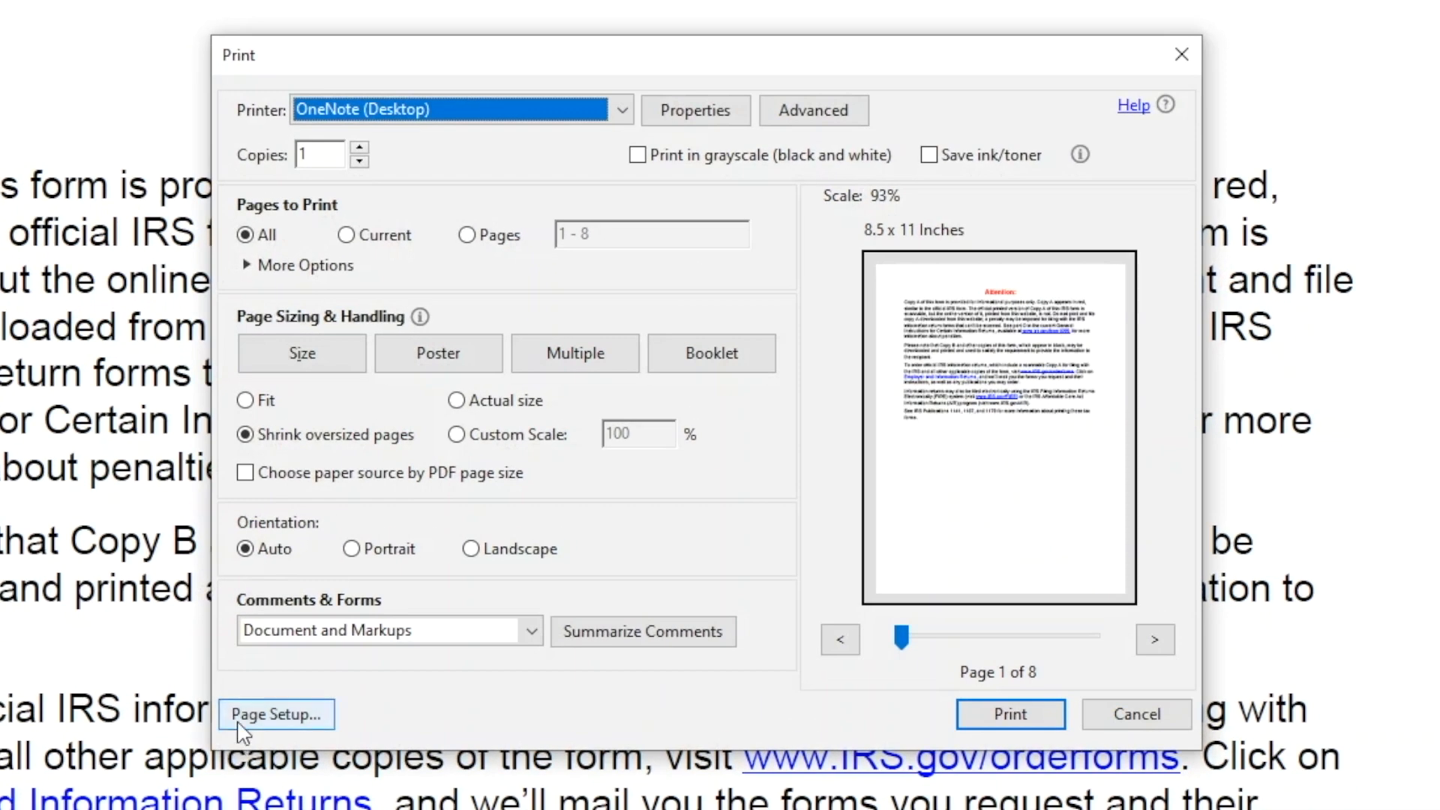
{"action": "left_click", "coordinate": [321, 663]}
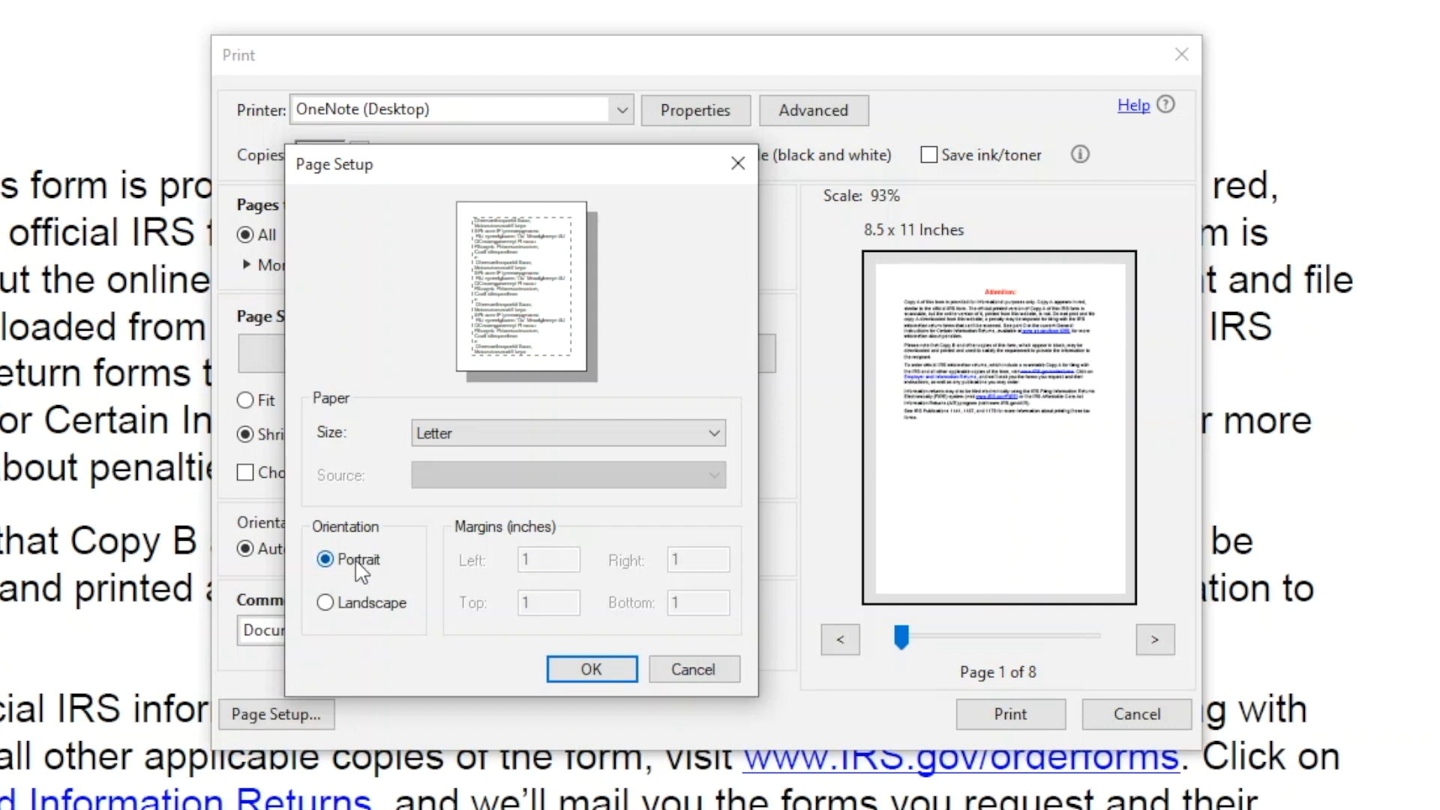
{"action": "left_click", "coordinate": [583, 663]}
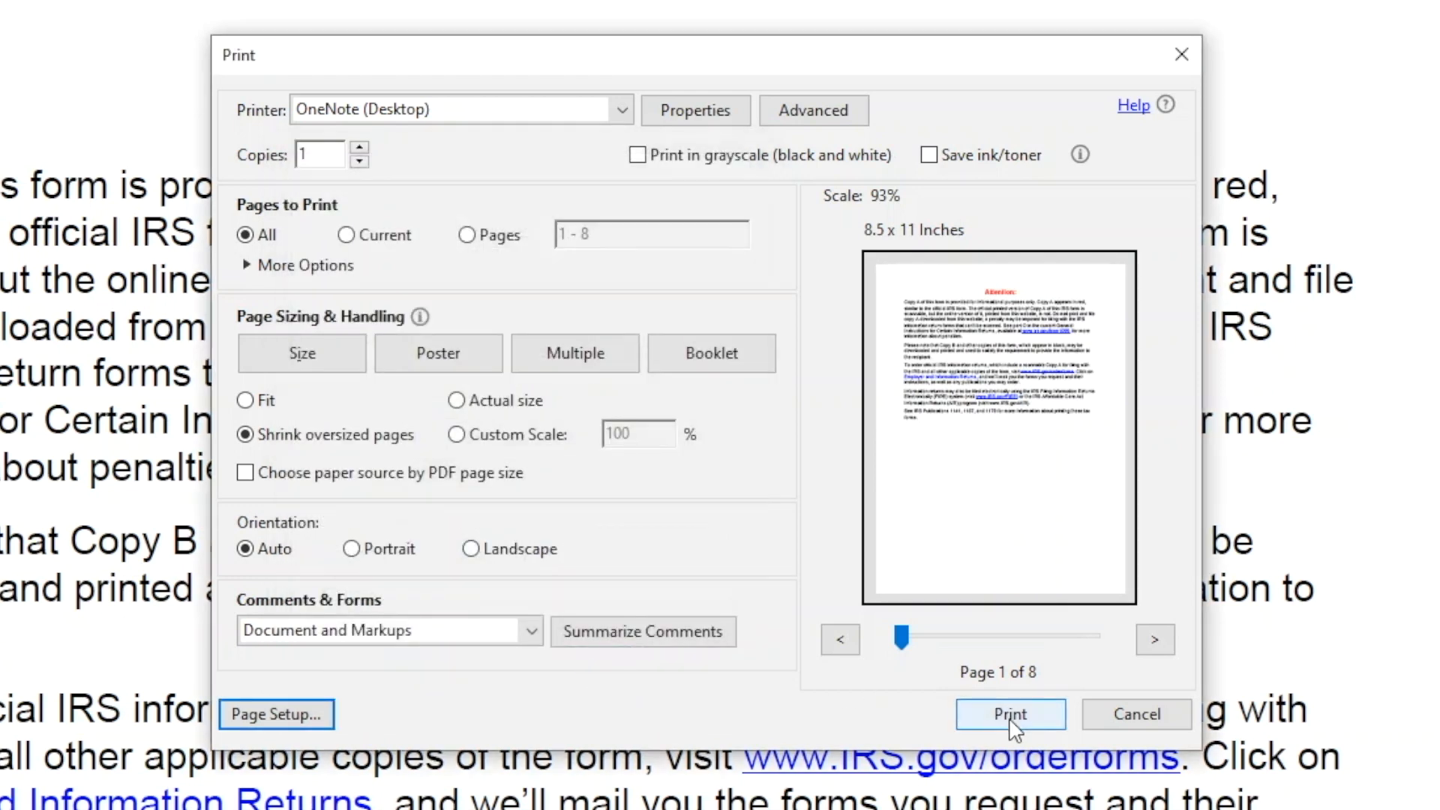
{"action": "left_click", "coordinate": [1011, 714]}
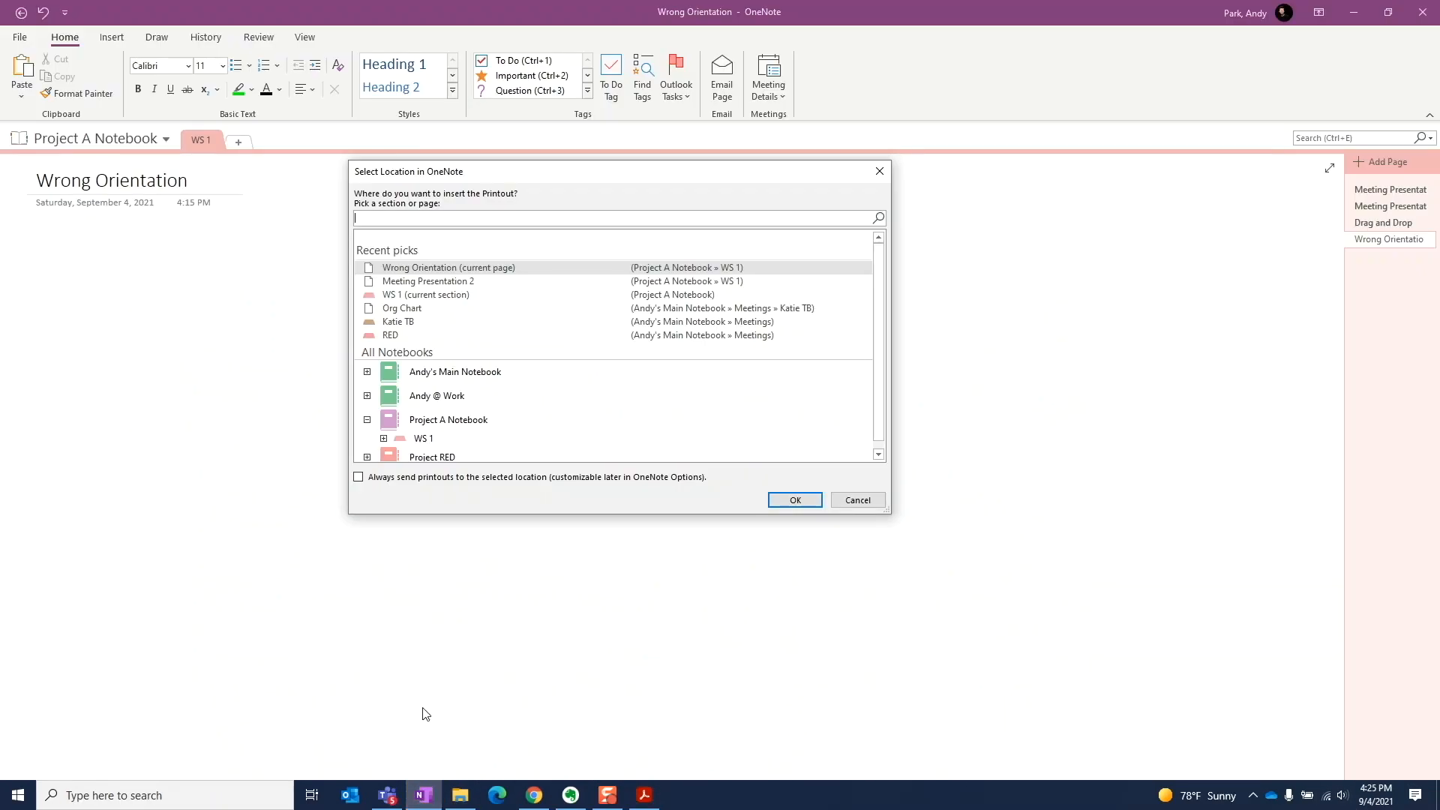
Insert the printout on the current Wrong Orientation page and check the orientation of its pages
{"action": "left_click", "coordinate": [795, 500]}
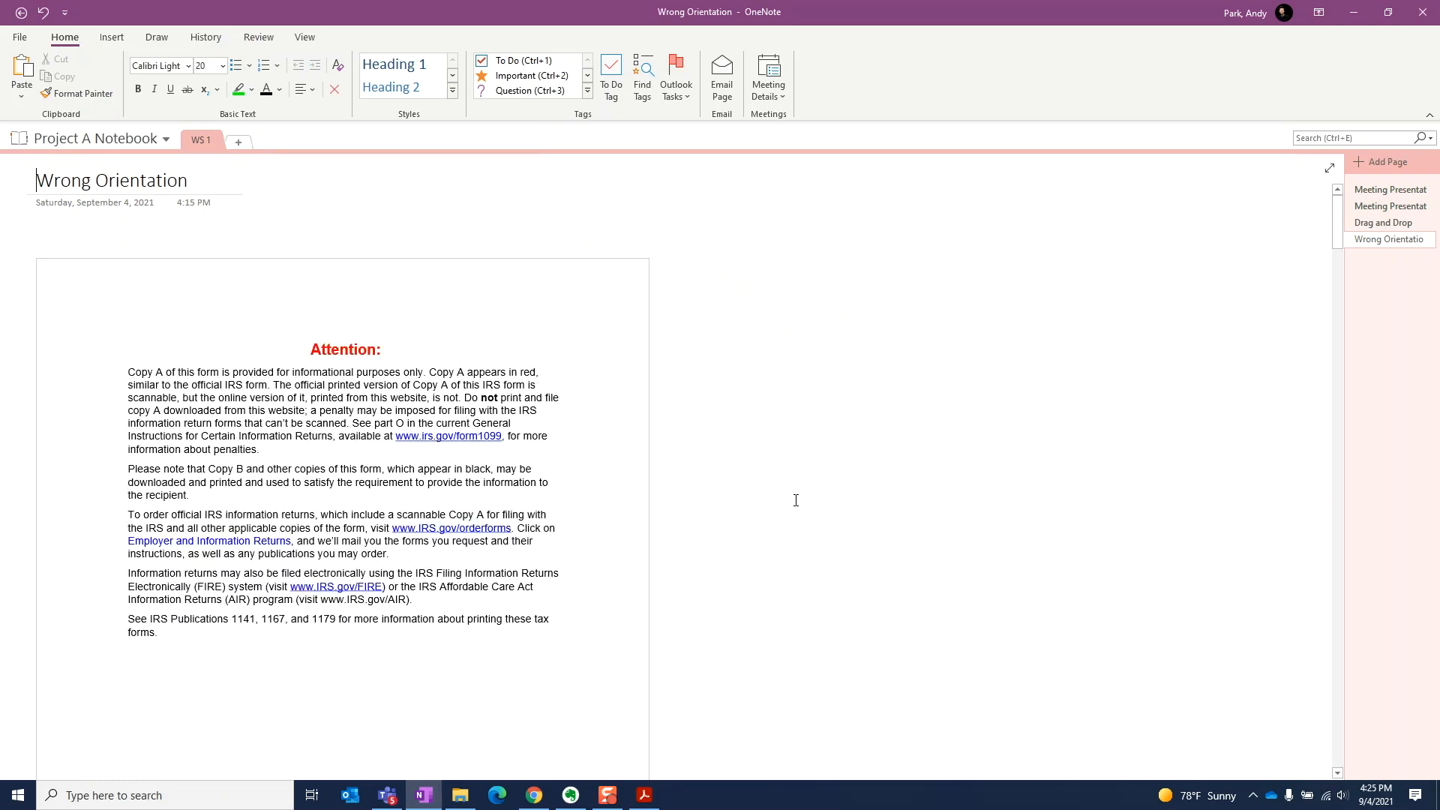
{"action": "scroll", "coordinate": [794, 497], "scroll_direction": "down", "scroll_amount": 10}
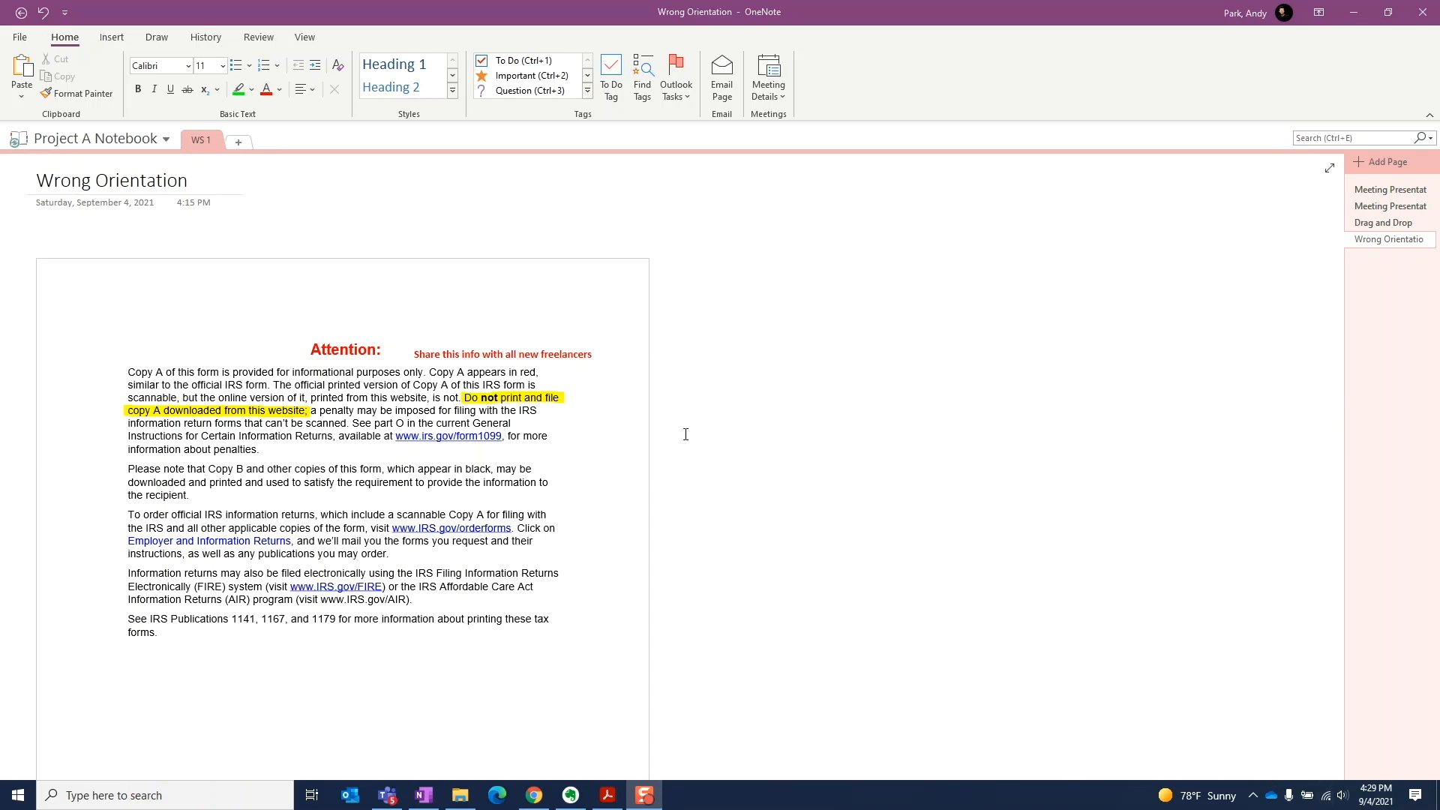
Try moving the first printout page away from its highlight and text note, and undo the move
{"action": "mouse_move", "coordinate": [573, 447]}
{"action": "left_mouse_down"}
{"action": "mouse_move", "coordinate": [615, 447]}
{"action": "mouse_move", "coordinate": [626, 465]}
{"action": "left_mouse_up"}
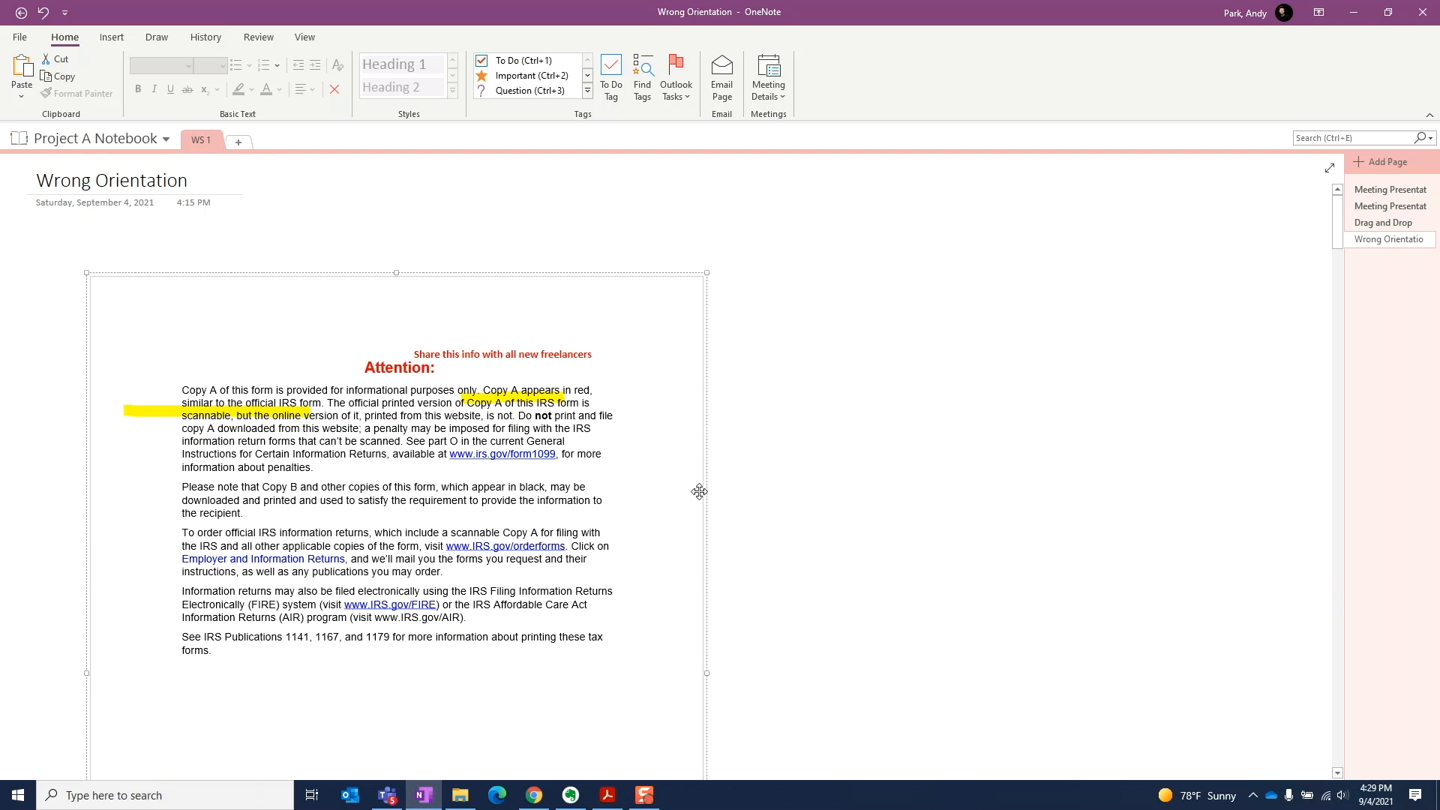
{"action": "key", "text": "ctrl+z"}
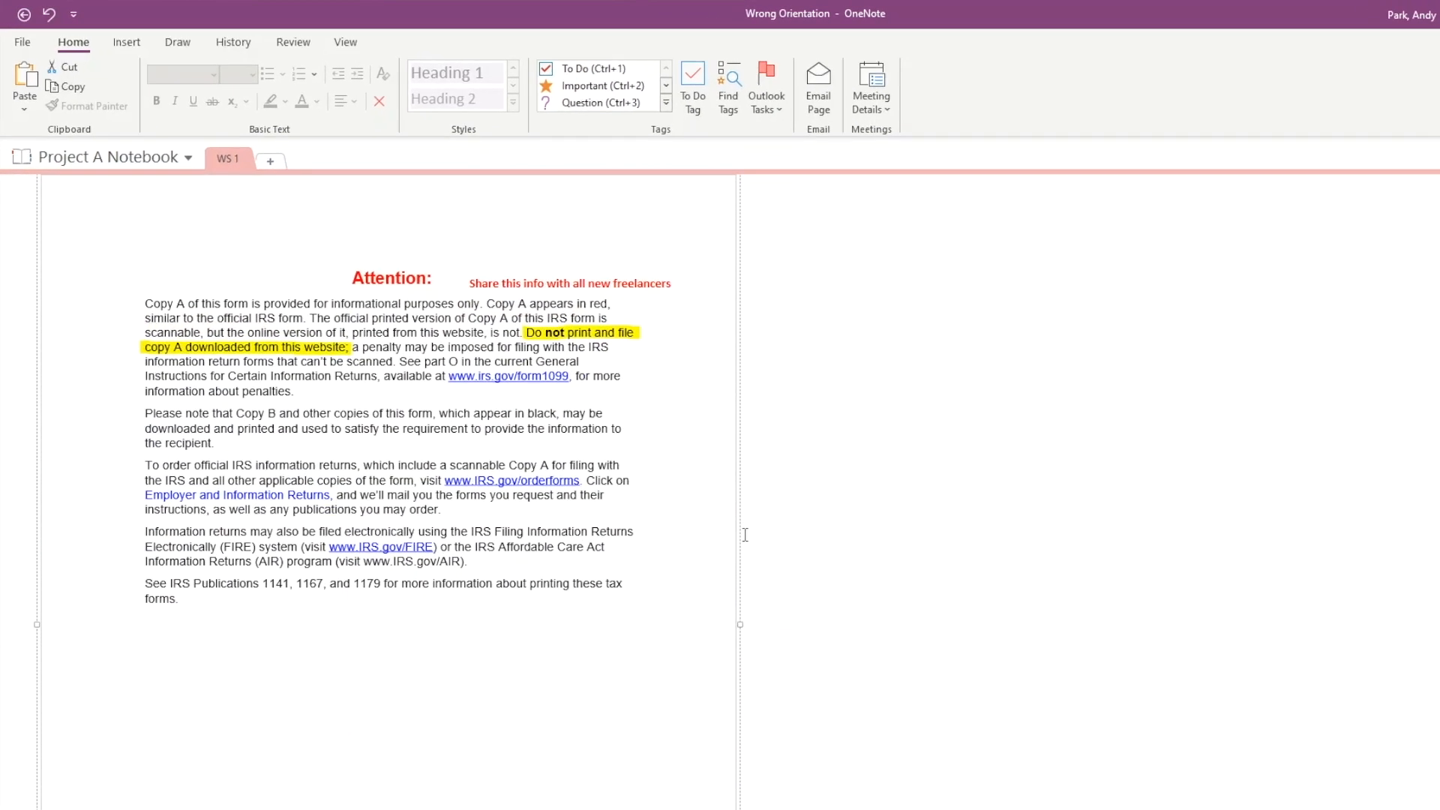
Set the first page of the printout as a background picture
{"action": "right_click", "coordinate": [769, 524]}
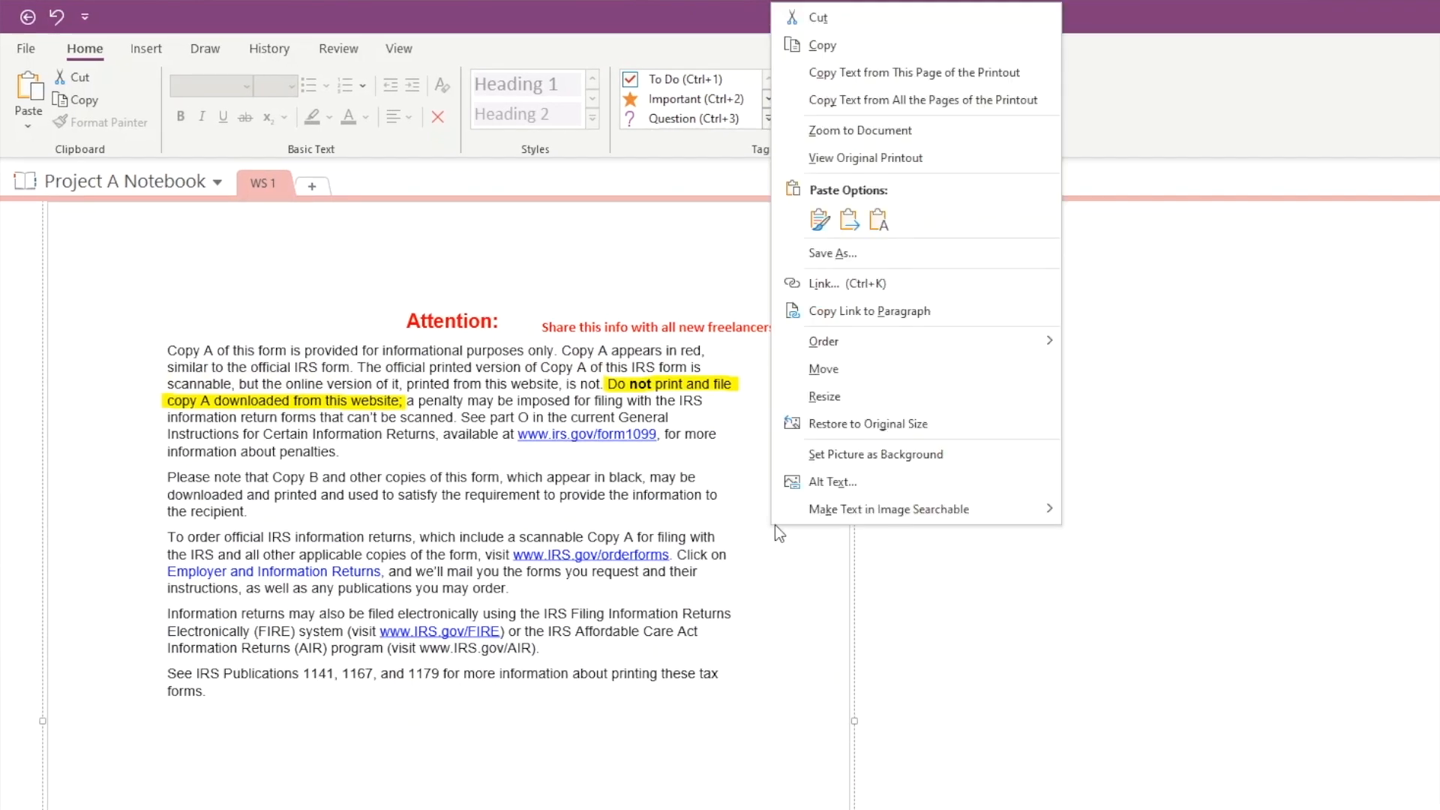
{"action": "left_click", "coordinate": [835, 459]}
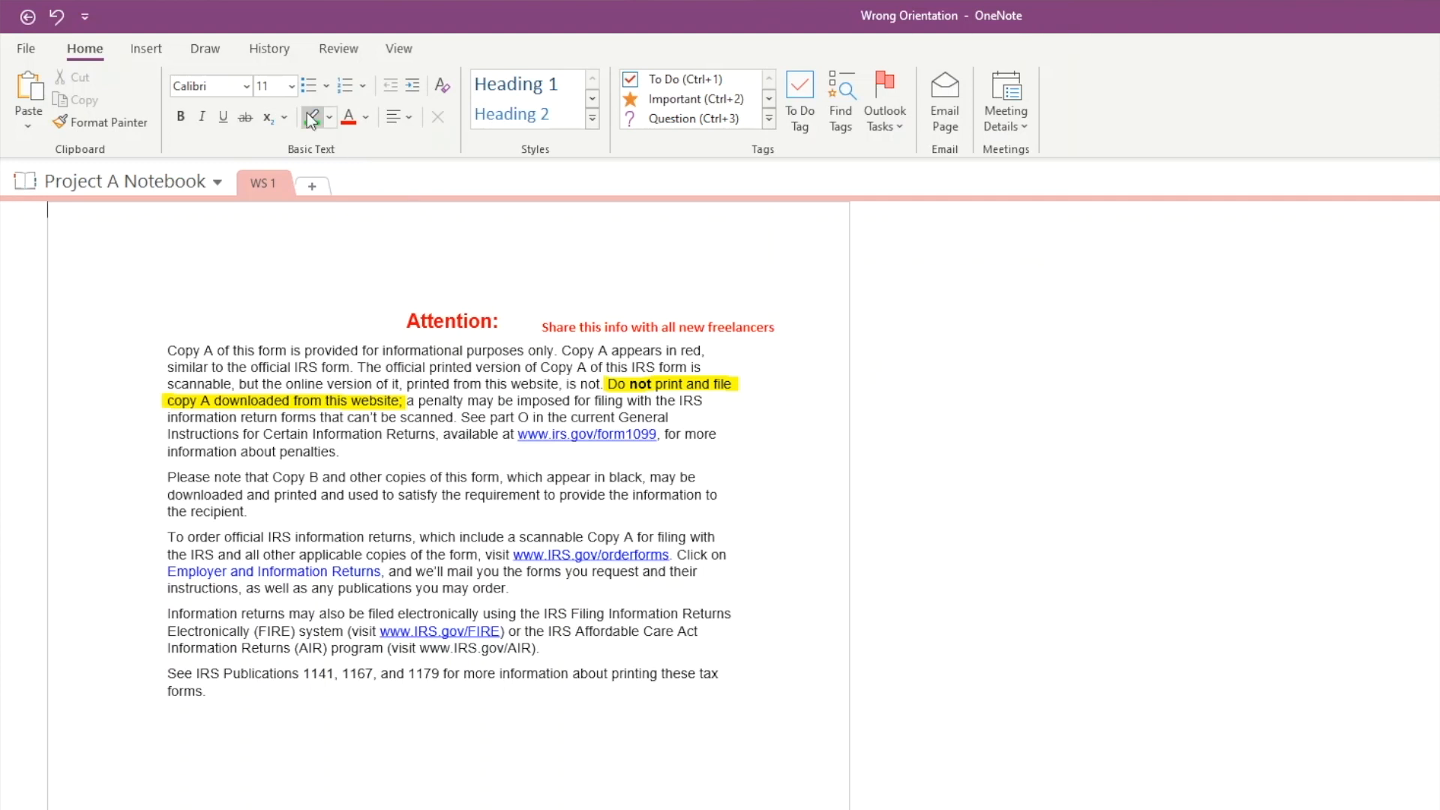
{"action": "left_click", "coordinate": [205, 48]}
{"action": "left_click", "coordinate": [467, 114]}
{"action": "left_click_drag", "start_coordinate": [512, 556], "coordinate": [673, 557]}
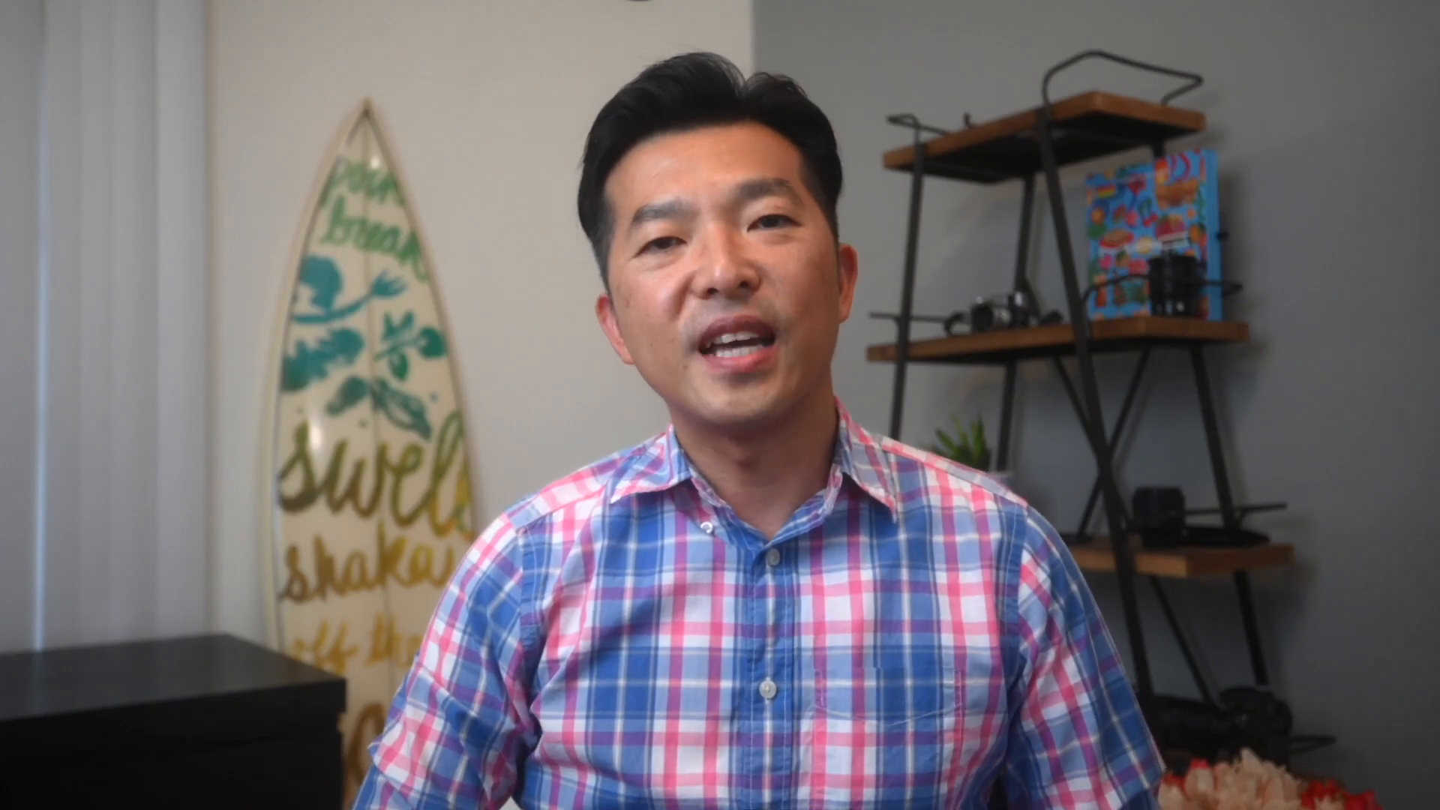